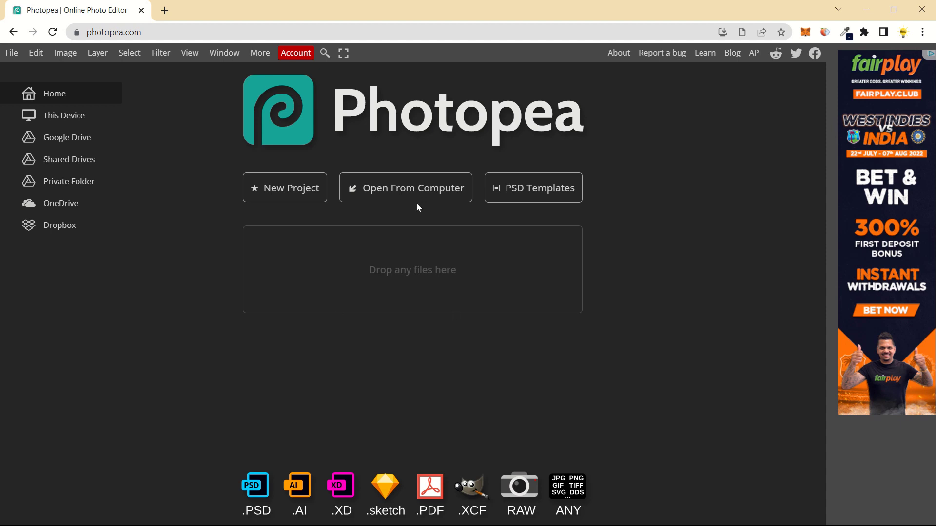
# Open the 'easy' potted plant image from the Photoshop video folder on this computer.
pyautogui.click(428, 189)
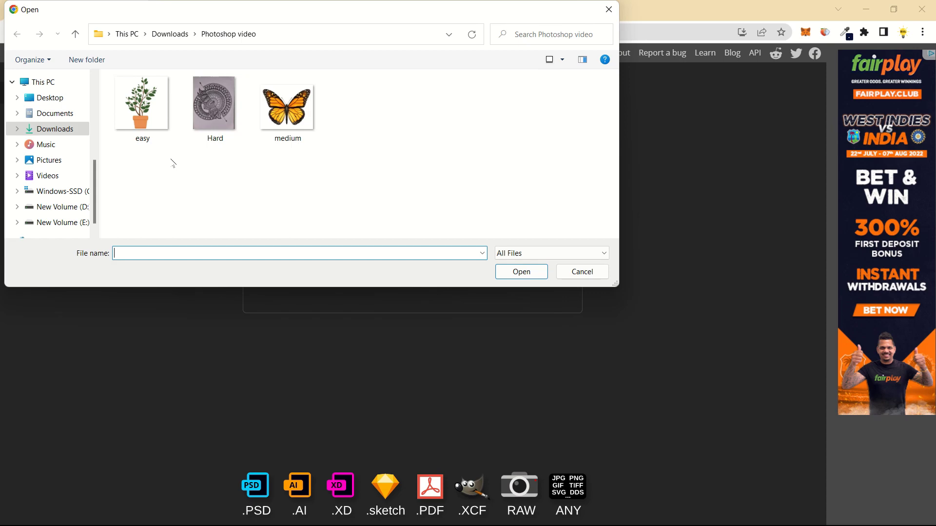
pyautogui.click(163, 104)
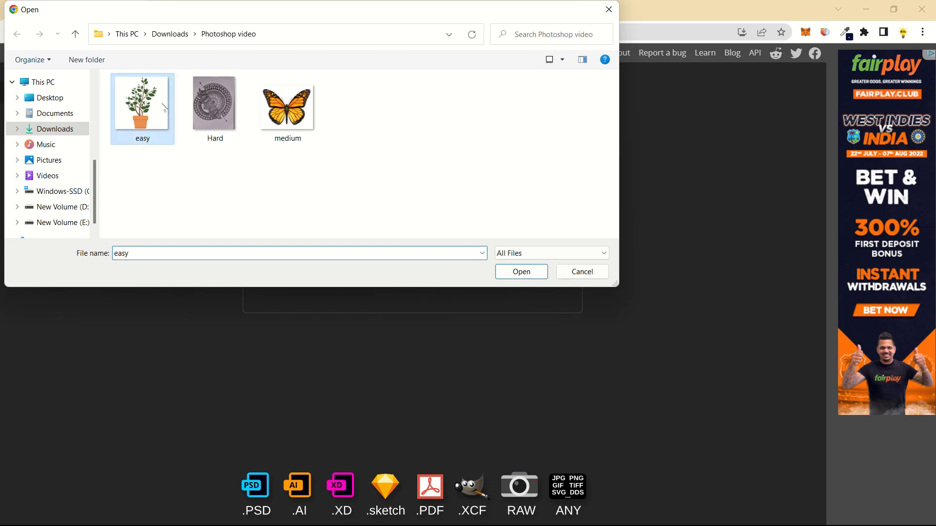
pyautogui.doubleClick(163, 104)
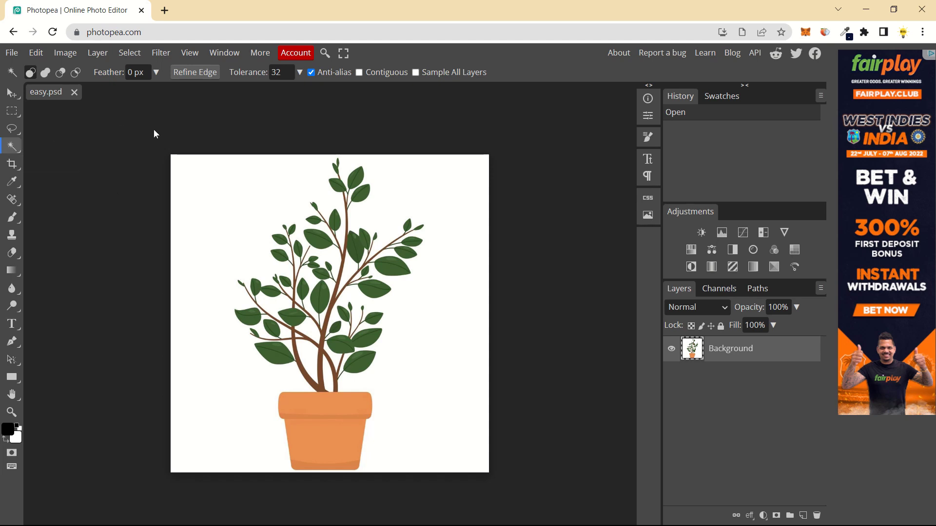
# Keep Magic Wand tolerance at 32 and select the white background around the plant.
pyautogui.click(276, 72)
pyautogui.press('Return')
pyautogui.click(445, 175)
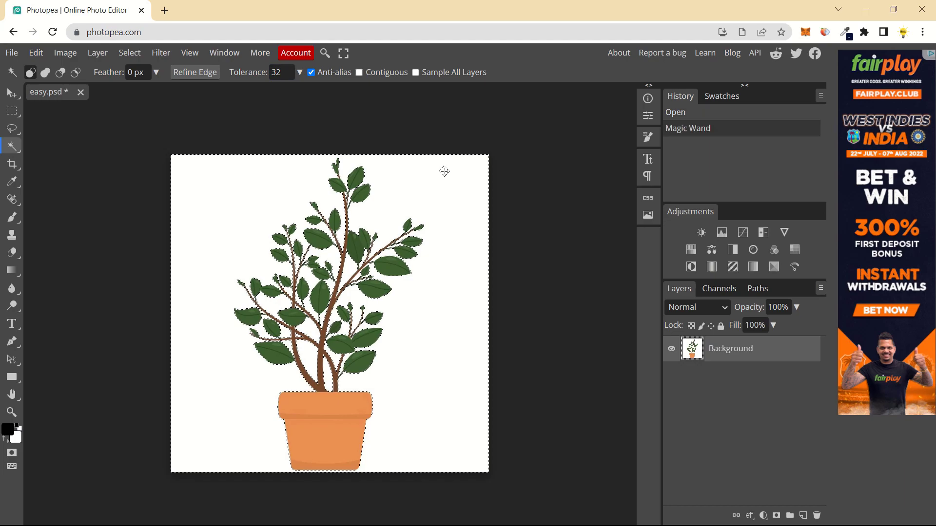
pyautogui.scroll(3, 321, 269)
pyautogui.scroll(5, 321, 268)
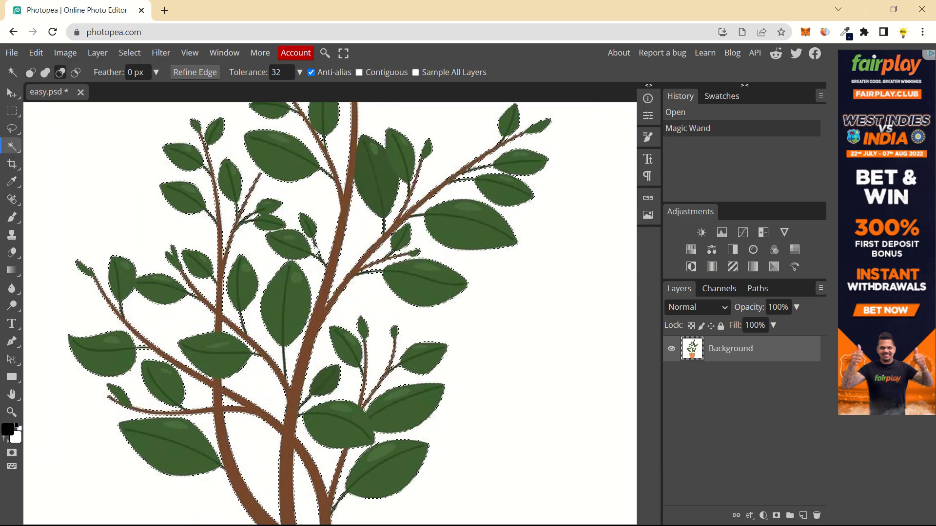
pyautogui.scroll(-7, 320, 228)
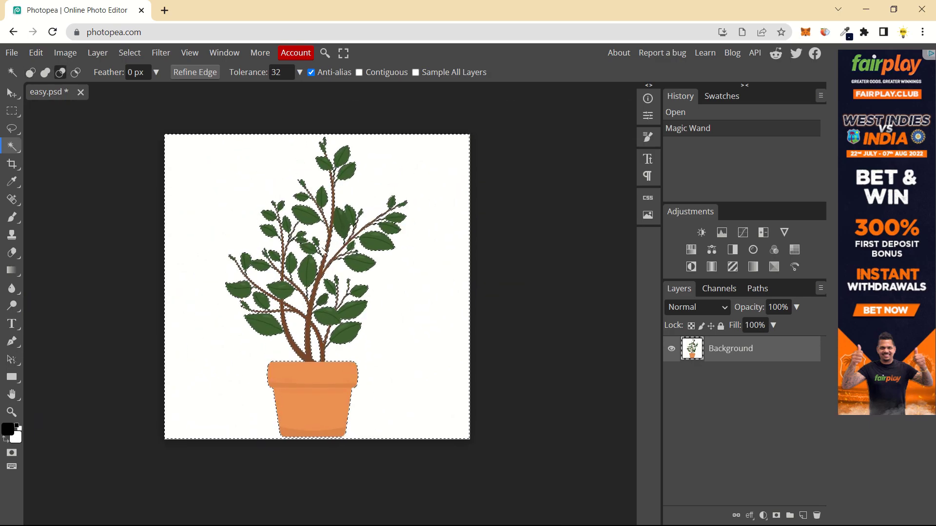
pyautogui.scroll(6, 317, 233)
pyautogui.scroll(-6, 311, 240)
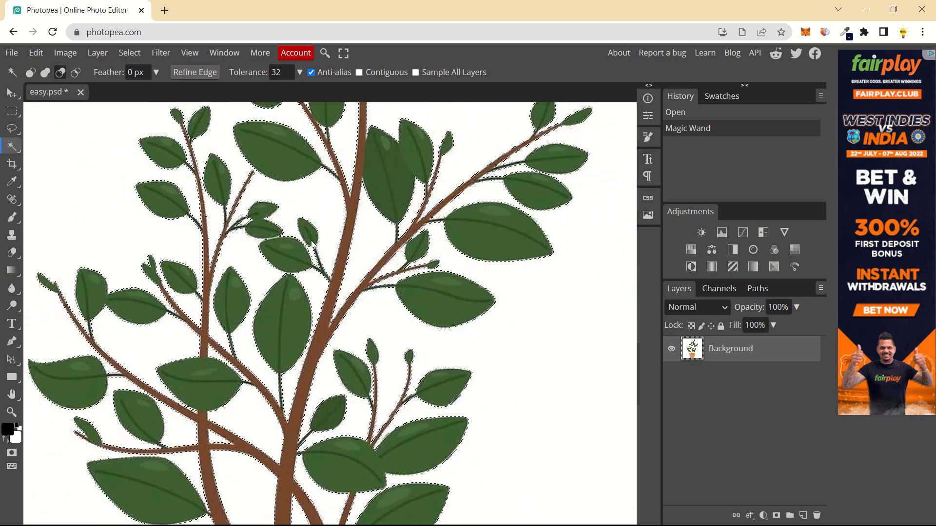
pyautogui.scroll(2, 322, 232)
pyautogui.scroll(4, 321, 232)
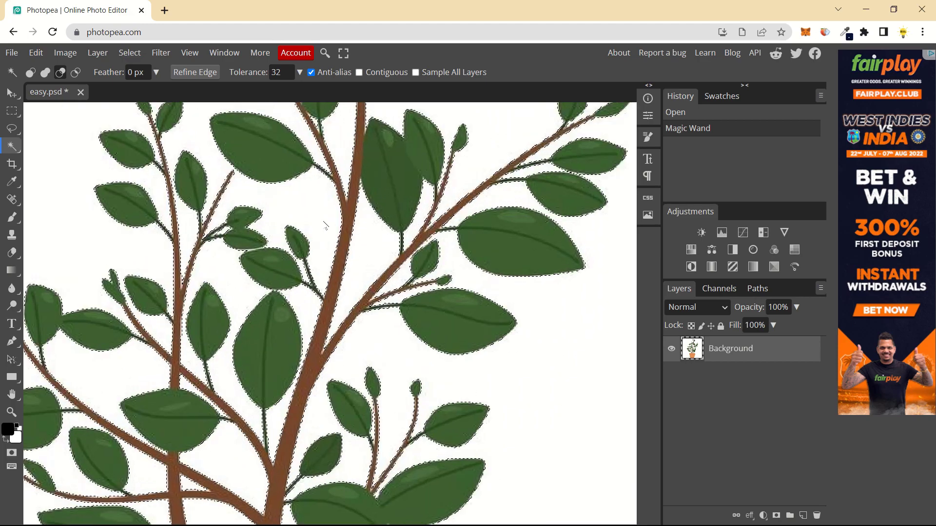
pyautogui.scroll(-7, 324, 228)
pyautogui.scroll(-1, 326, 225)
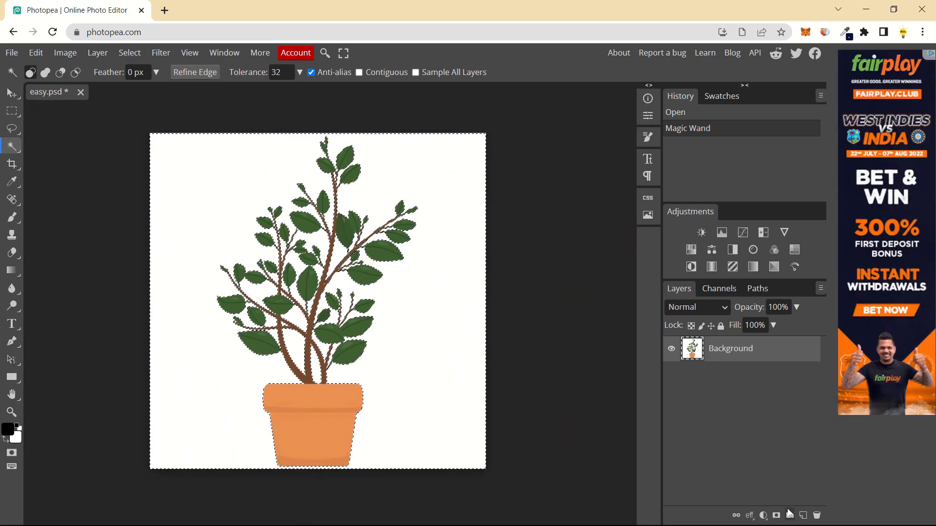
pyautogui.click(776, 515)
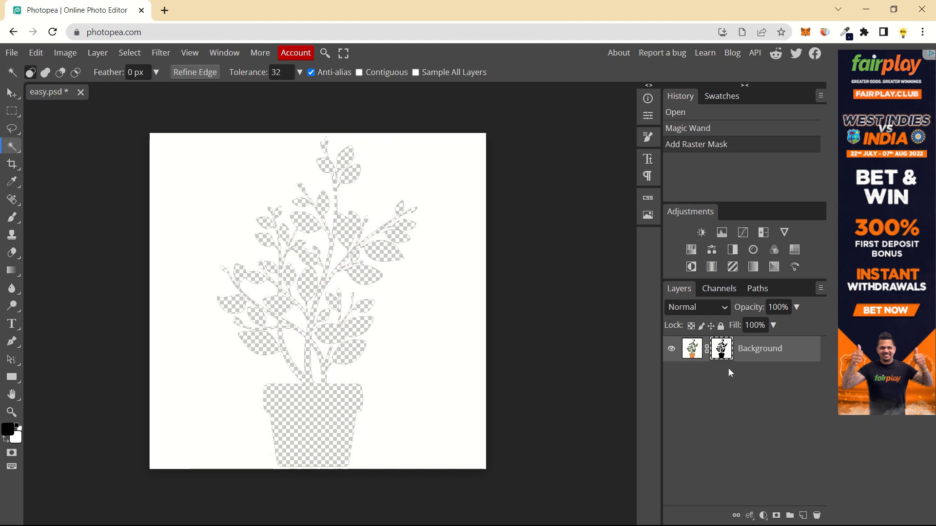
pyautogui.press('alt')
pyautogui.keyDown('alt'); pyautogui.click(727, 350); pyautogui.keyUp('alt')
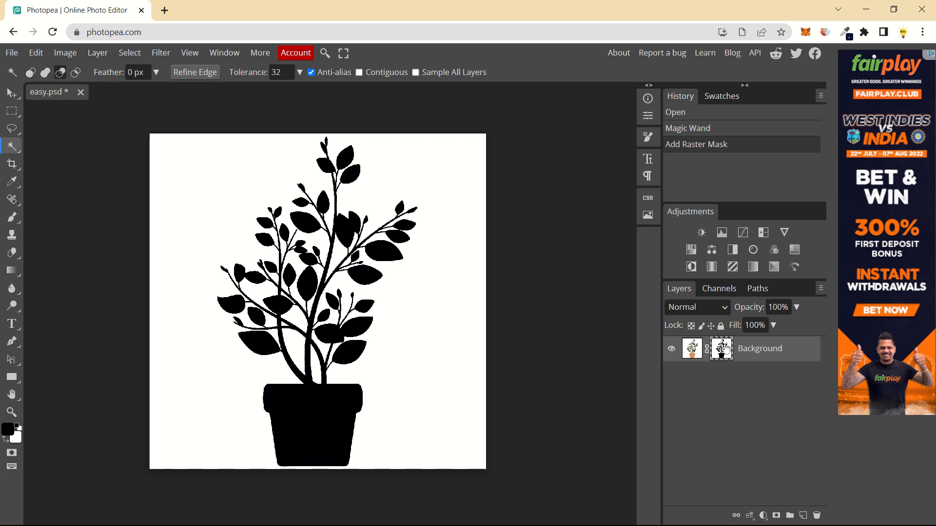
pyautogui.keyDown('alt'); pyautogui.click(726, 350); pyautogui.keyUp('alt')
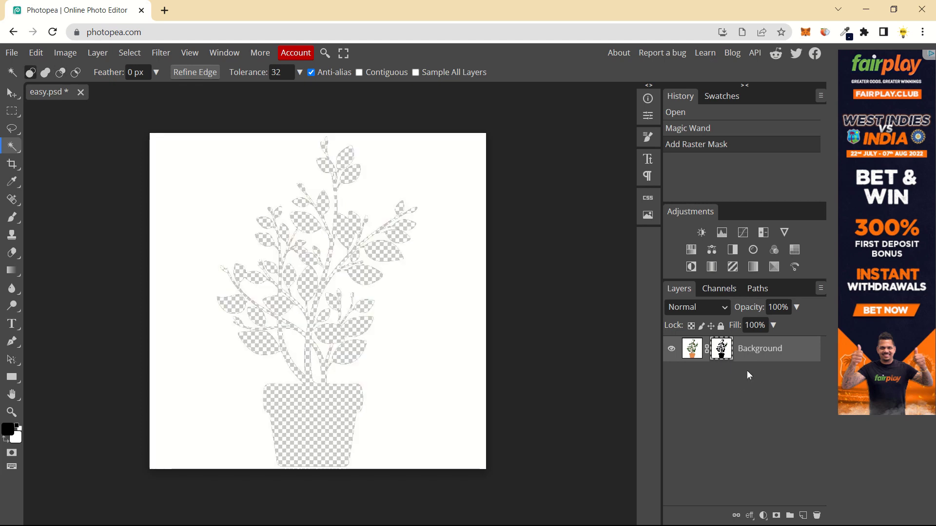
pyautogui.hotkey('ctrl', 'z')
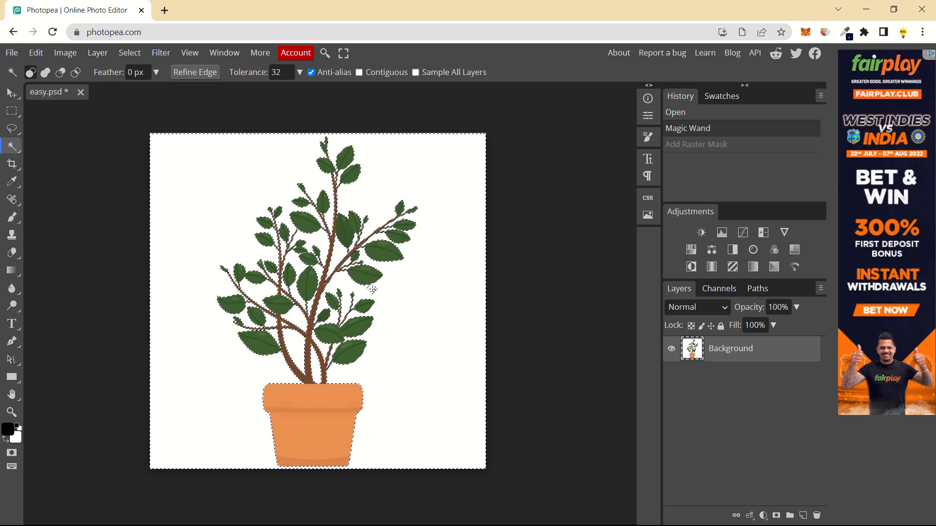
# Invert the selection onto the plant and add a layer mask hiding the white background.
pyautogui.hotkey('ctrl', 'shift', 'i')
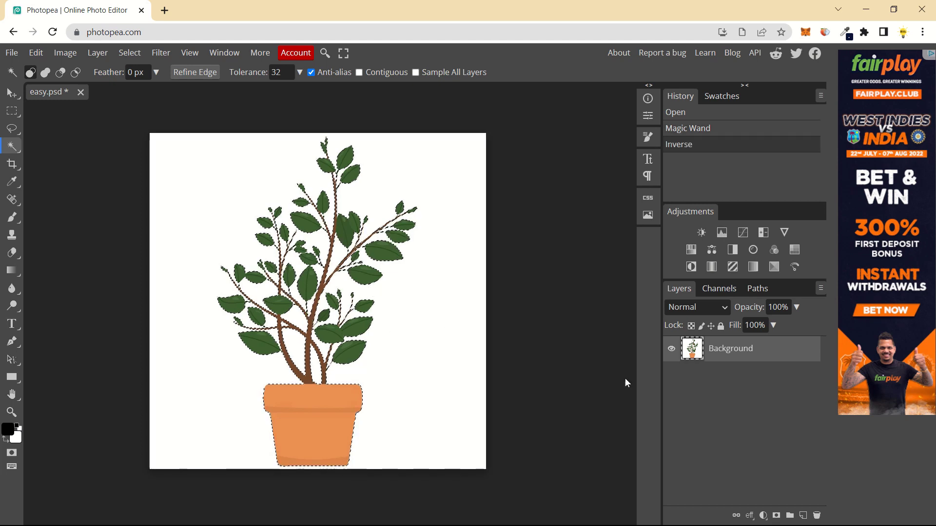
pyautogui.click(780, 516)
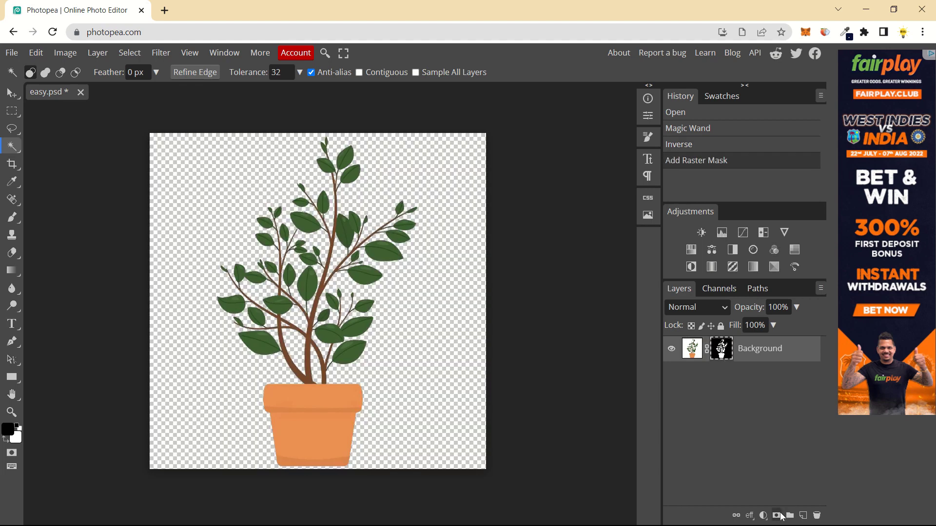
pyautogui.scroll(2, 336, 324)
pyautogui.scroll(-2, 336, 324)
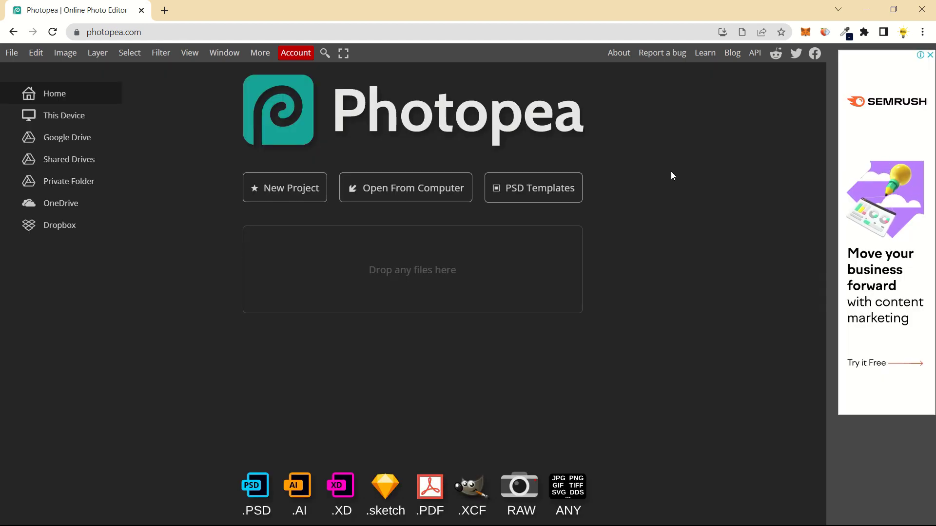
# Open the 'medium' monarch butterfly image from this computer.
pyautogui.click(437, 184)
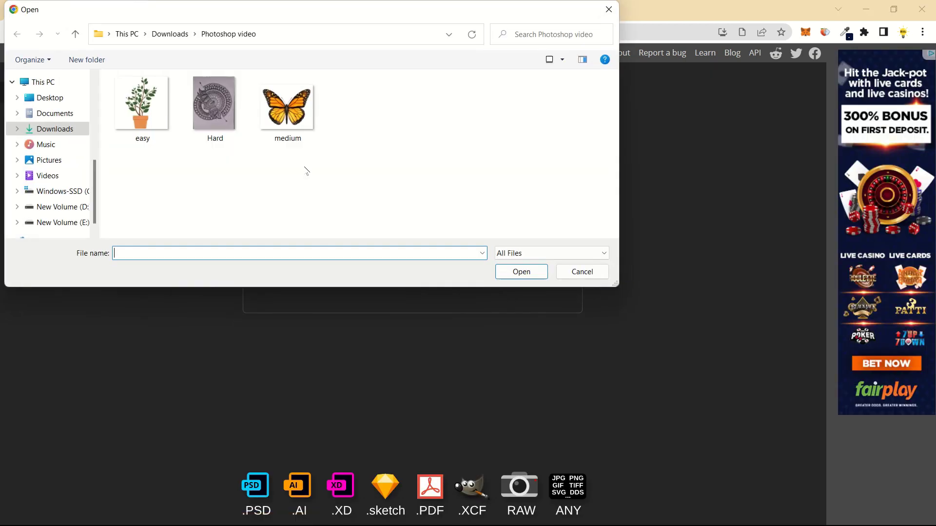
pyautogui.doubleClick(274, 130)
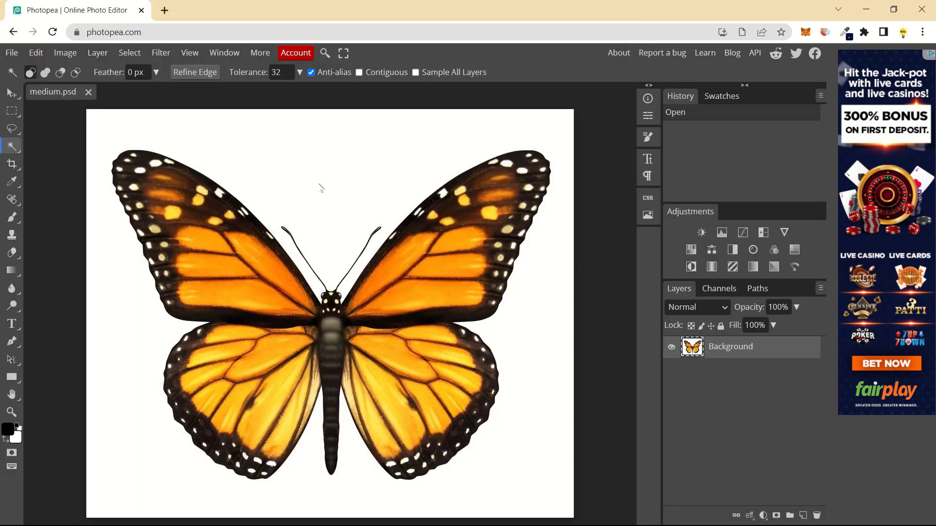
pyautogui.scroll(-1, 311, 200)
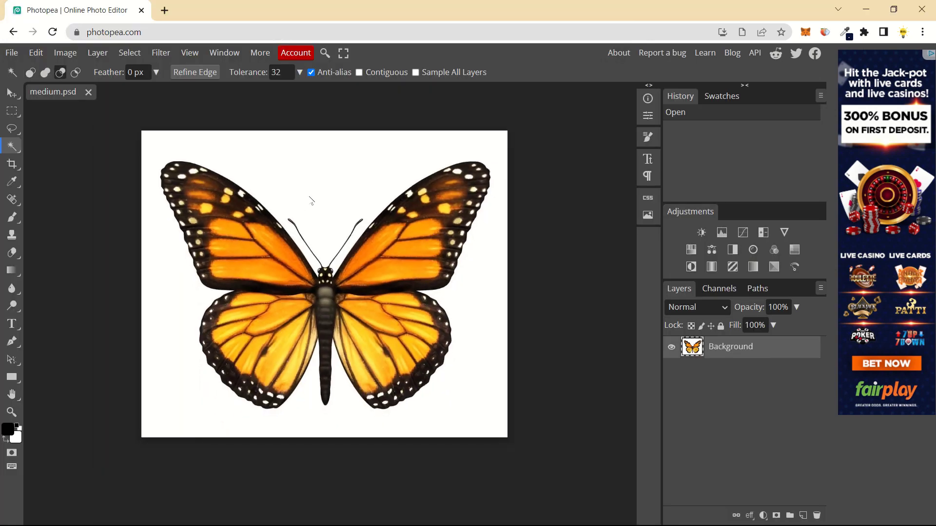
pyautogui.scroll(2, 299, 220)
pyautogui.scroll(-1, 299, 220)
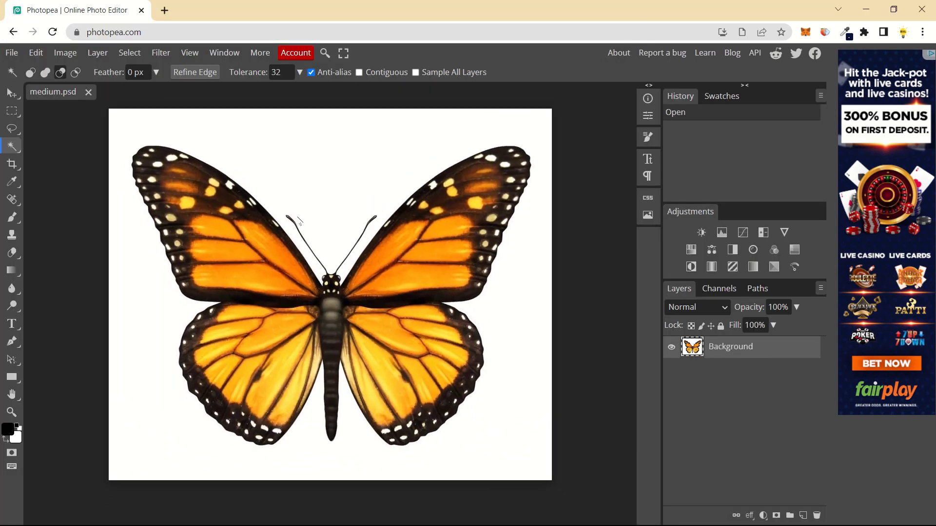
pyautogui.scroll(-1, 298, 217)
pyautogui.scroll(2, 298, 217)
pyautogui.scroll(-1, 297, 218)
pyautogui.press('alt')
# Magic Wand the white background, invert to the butterfly, feather it and add a layer mask.
pyautogui.moveTo(316, 181); pyautogui.dragTo(299, 194)
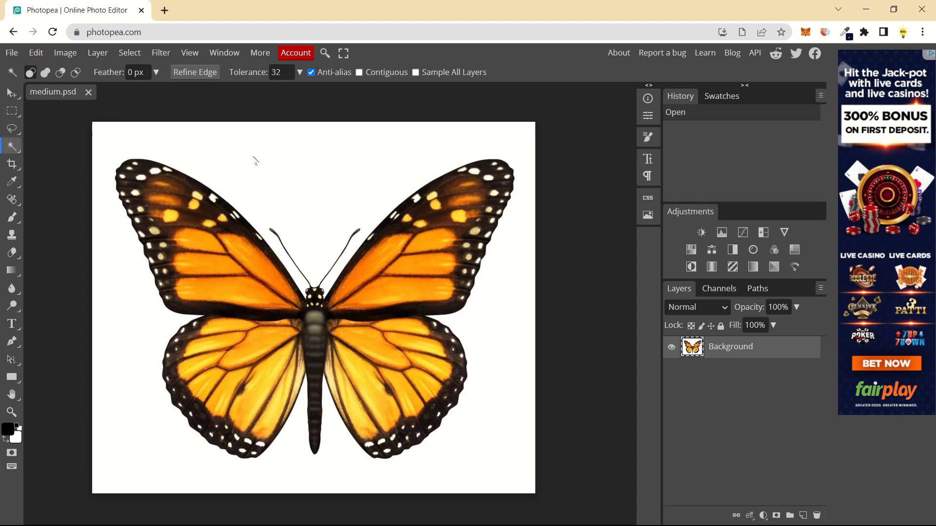
pyautogui.click(299, 165)
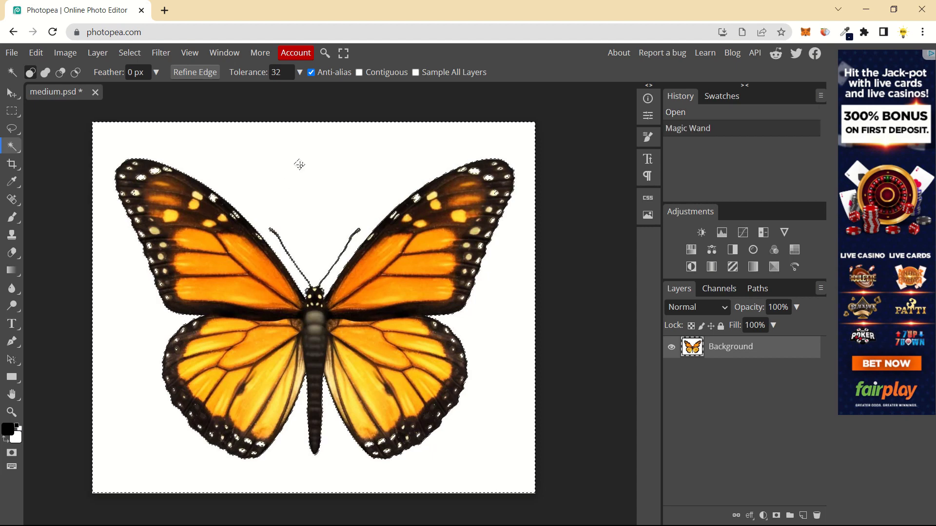
pyautogui.hotkey('ctrl', 'shift', 'i')
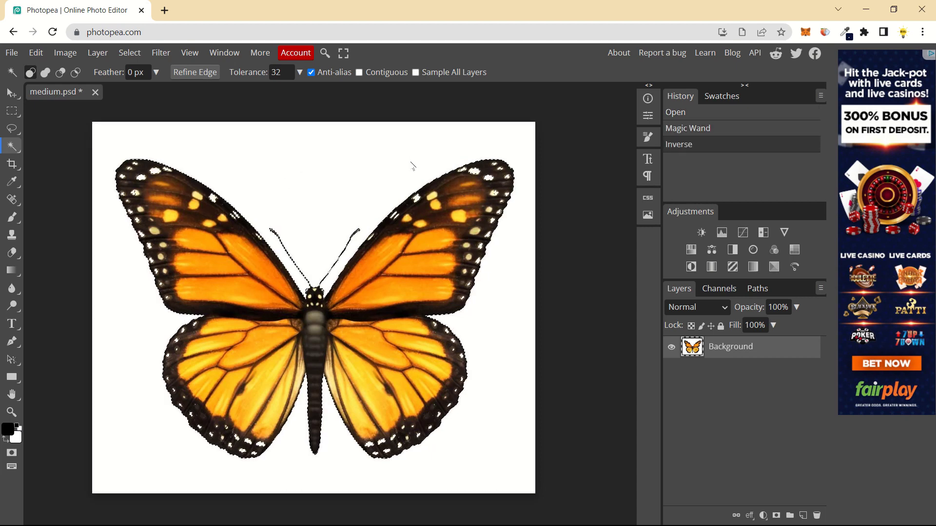
pyautogui.click(131, 53)
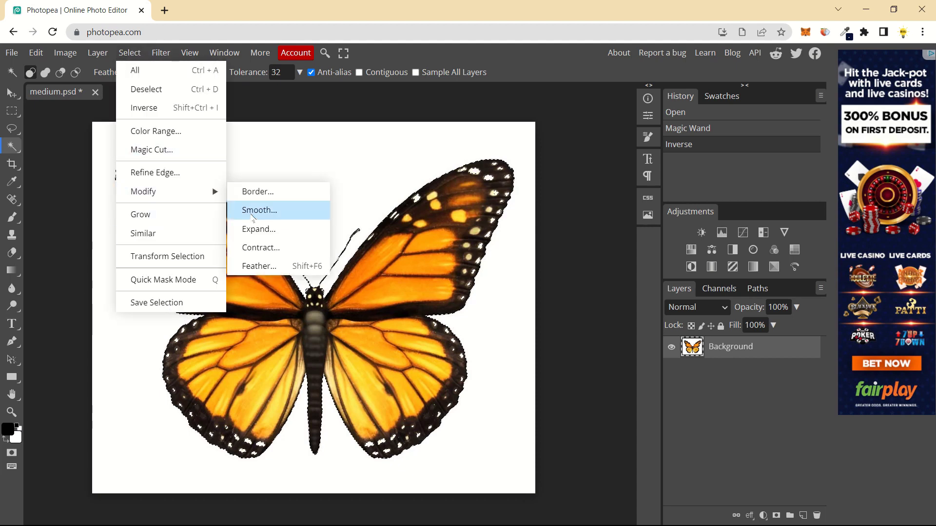
pyautogui.click(258, 266)
pyautogui.click(211, 205)
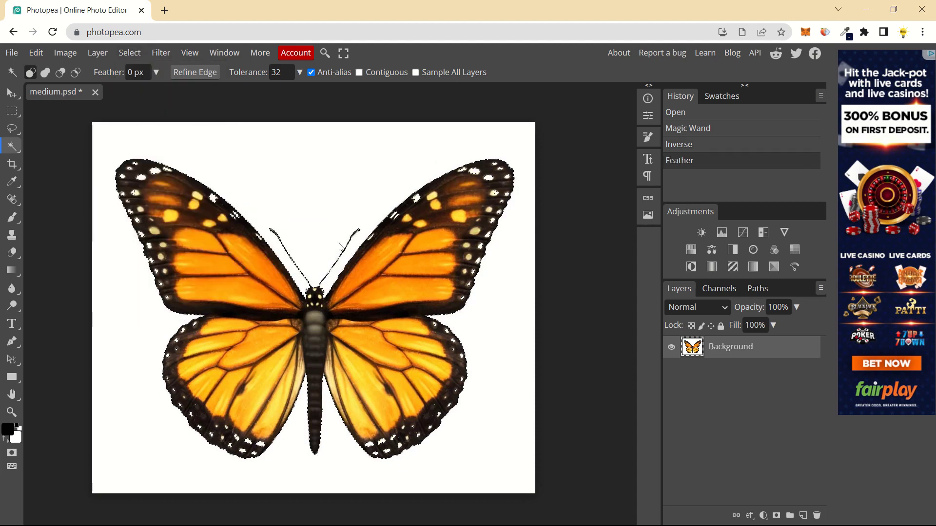
pyautogui.click(763, 515)
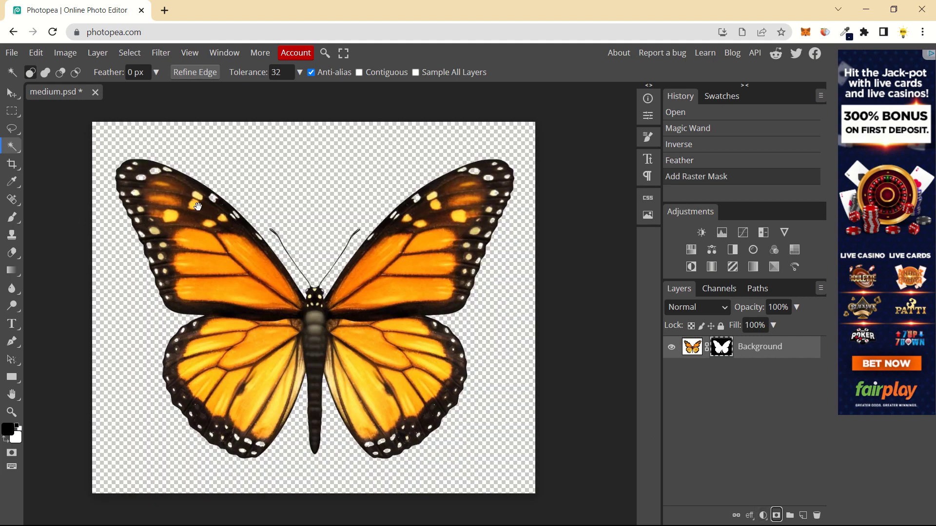
# Zoom and pan around the masked butterfly to inspect the wing edges and antennae.
pyautogui.moveTo(179, 223); pyautogui.dragTo(287, 262)
pyautogui.moveTo(386, 253); pyautogui.dragTo(332, 236)
pyautogui.scroll(8, 472, 243)
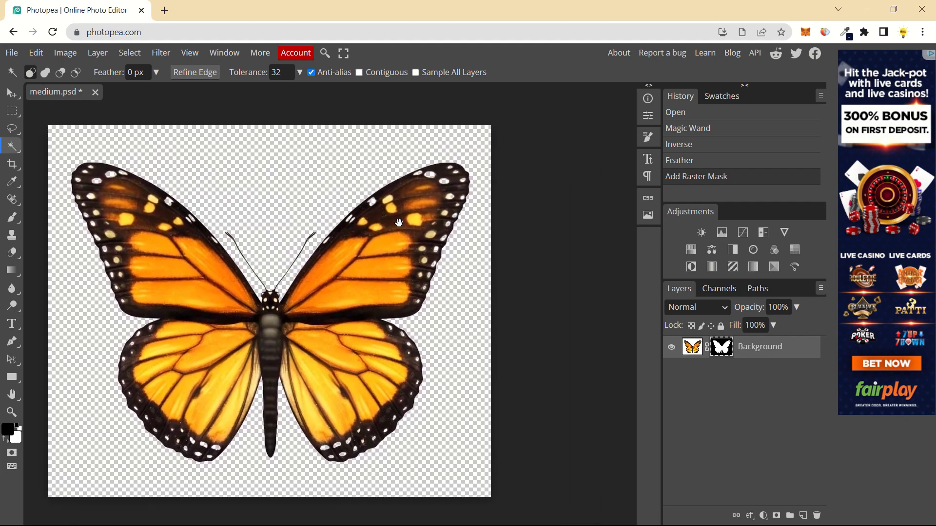
pyautogui.scroll(-5, 400, 193)
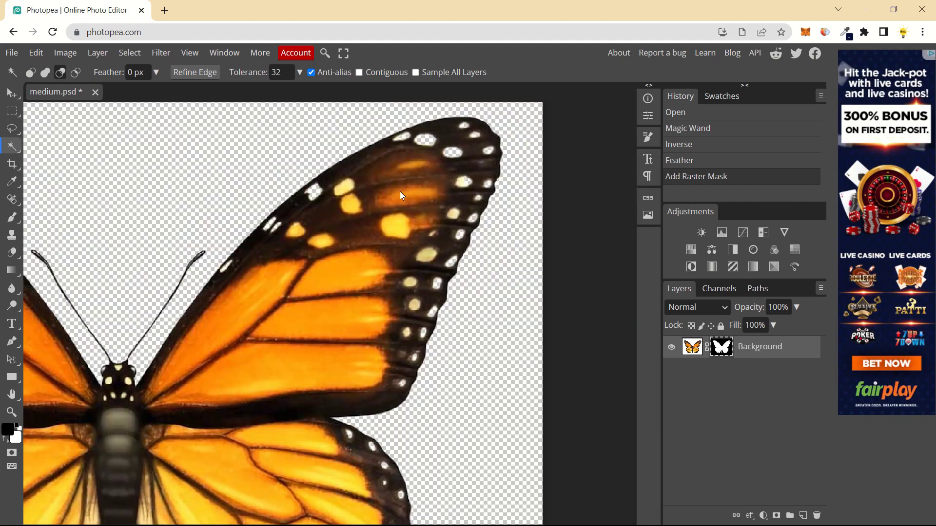
pyautogui.scroll(8, 378, 182)
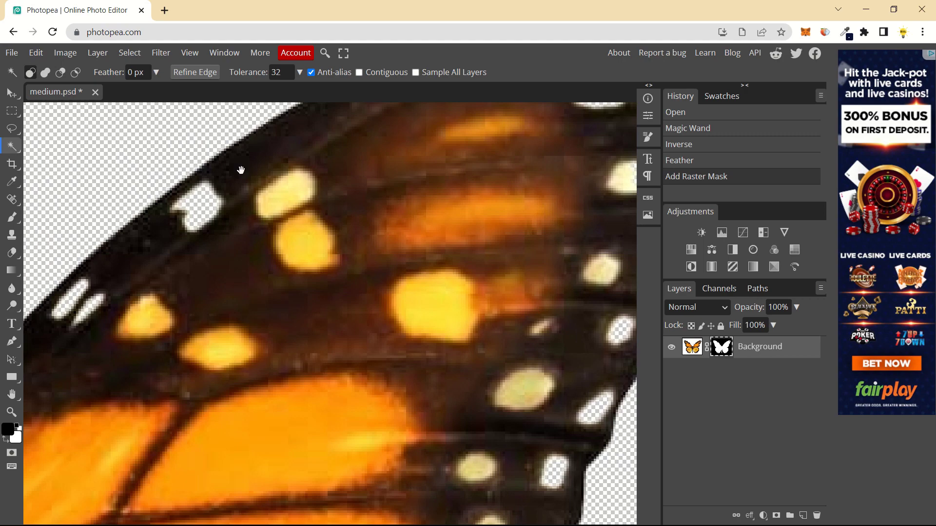
pyautogui.moveTo(241, 170); pyautogui.dragTo(396, 244)
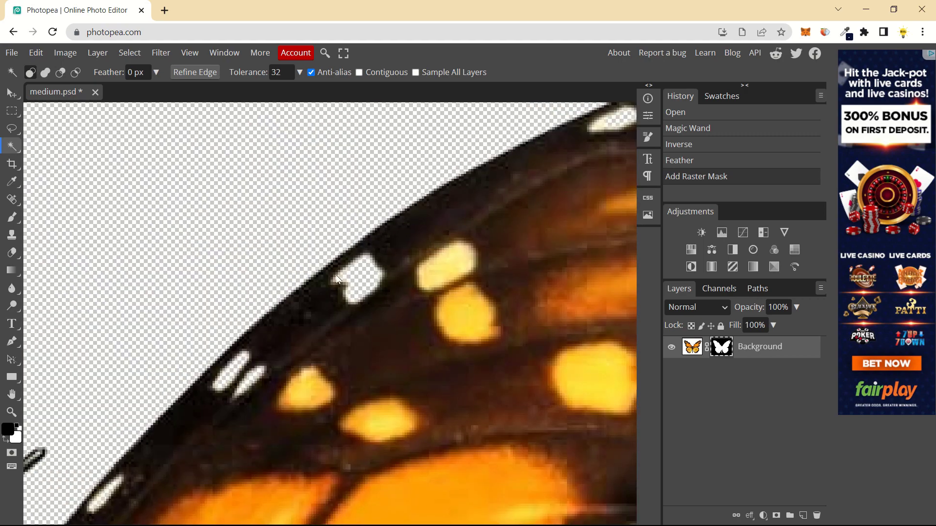
pyautogui.scroll(-3, 382, 305)
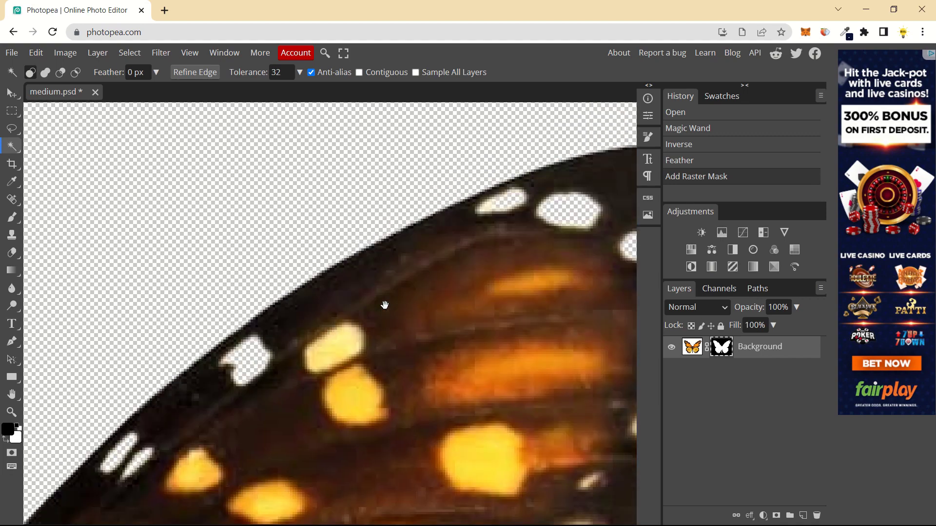
pyautogui.scroll(4, 302, 274)
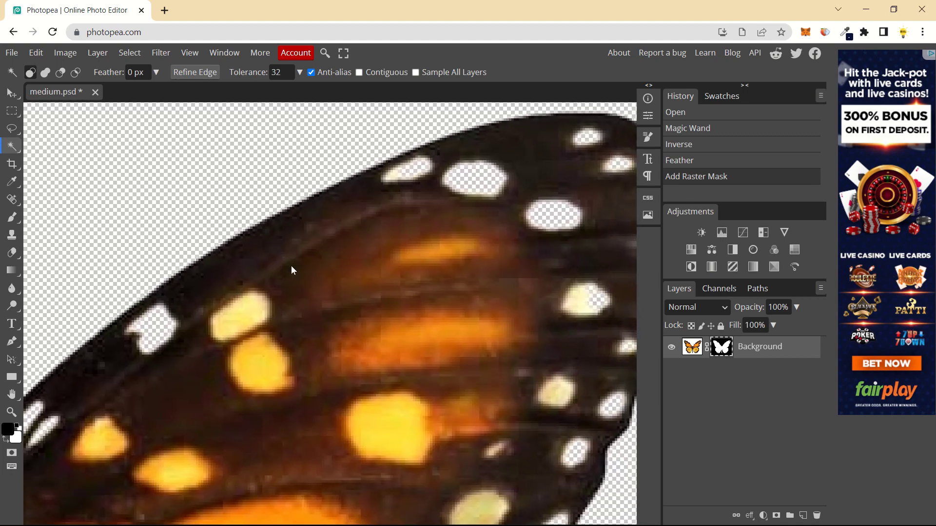
pyautogui.scroll(-5, 288, 264)
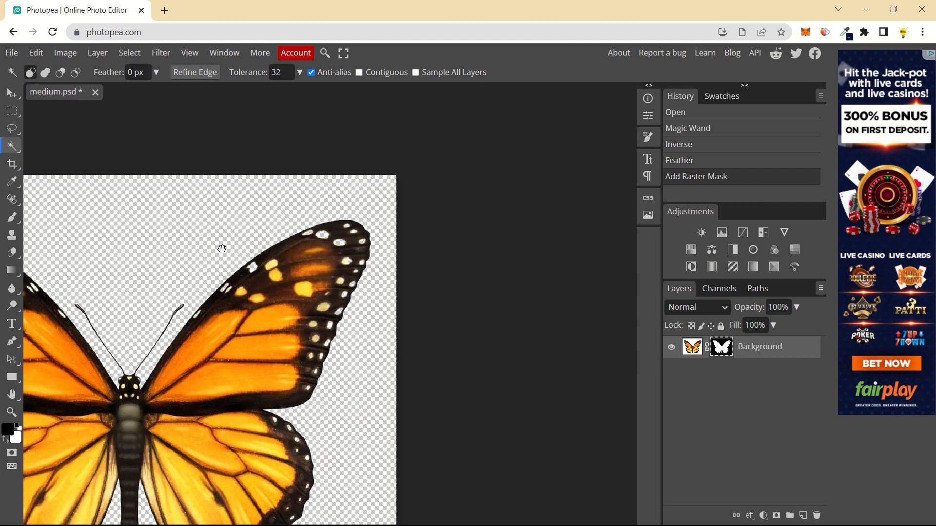
pyautogui.scroll(-4, 392, 243)
pyautogui.scroll(-1, 376, 227)
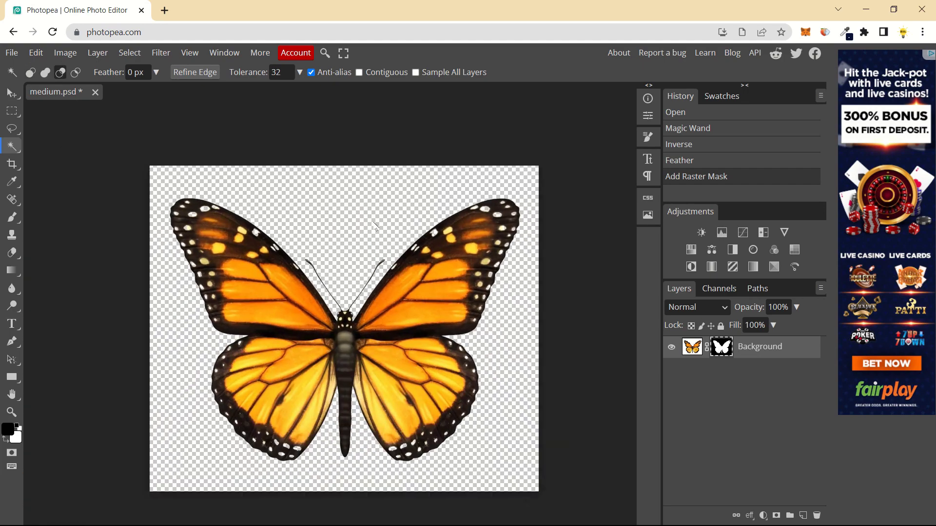
pyautogui.scroll(1, 341, 219)
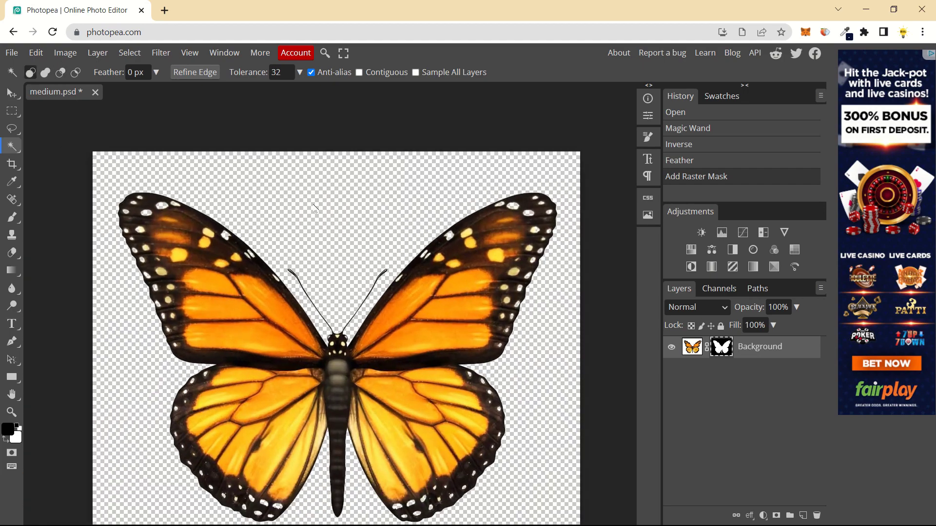
pyautogui.scroll(5, 220, 220)
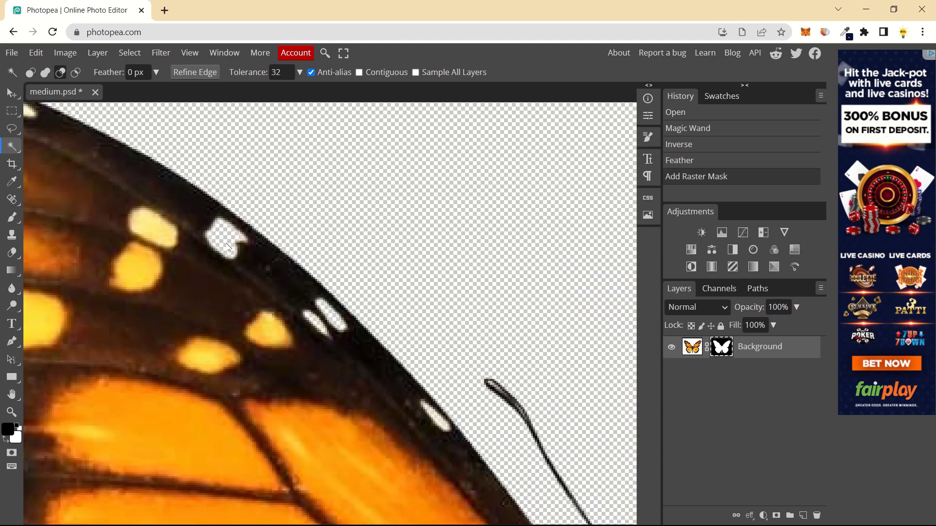
pyautogui.scroll(2, 228, 246)
pyautogui.scroll(-2, 226, 239)
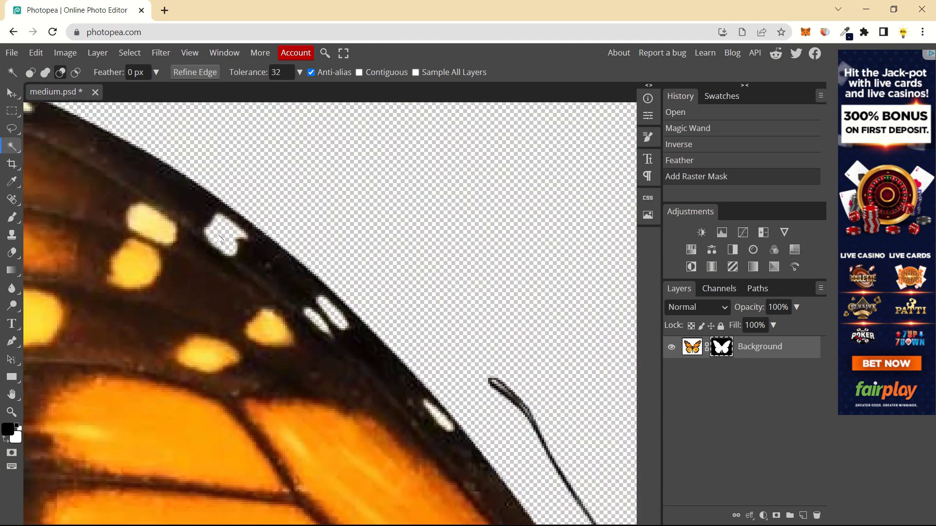
pyautogui.scroll(-5, 222, 239)
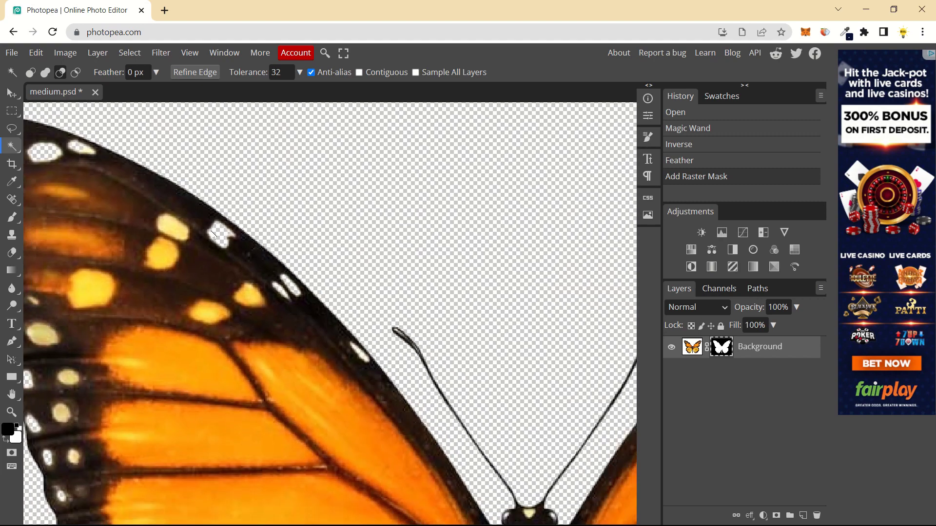
pyautogui.scroll(-3, 199, 234)
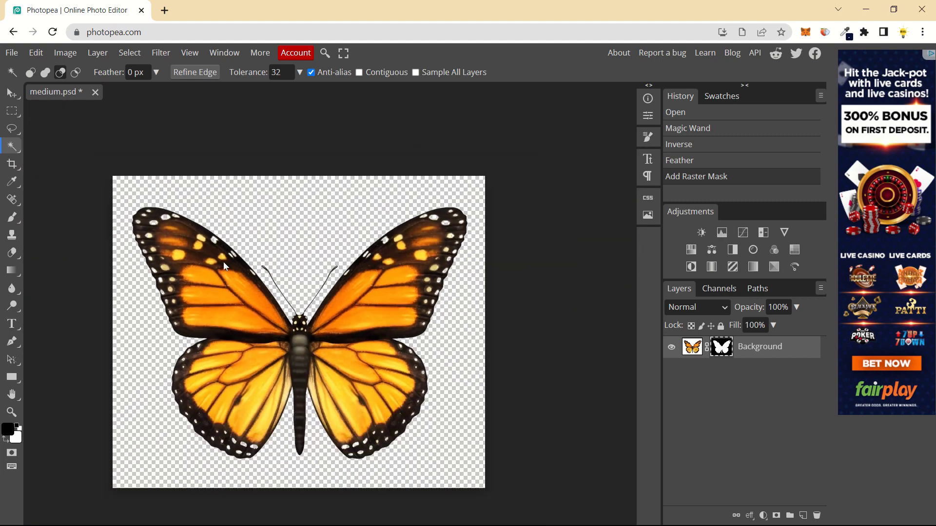
pyautogui.scroll(1, 218, 255)
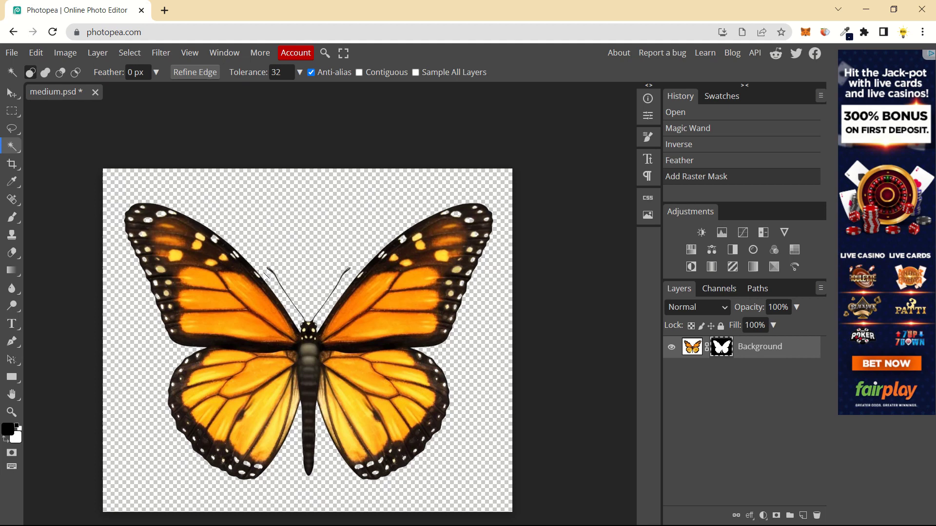
# Undo the mask and feathering, then clear the selection.
pyautogui.hotkey('ctrl', 'z')
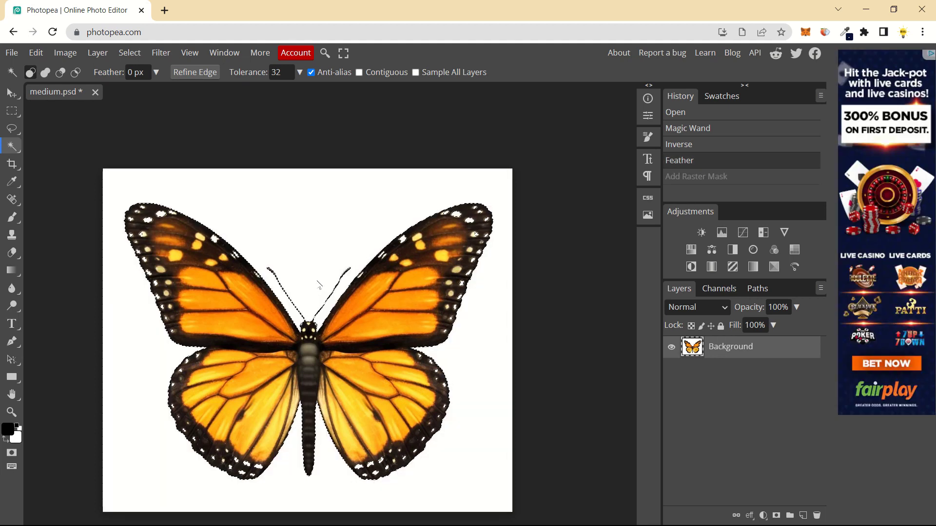
pyautogui.hotkey('ctrl', 'z')
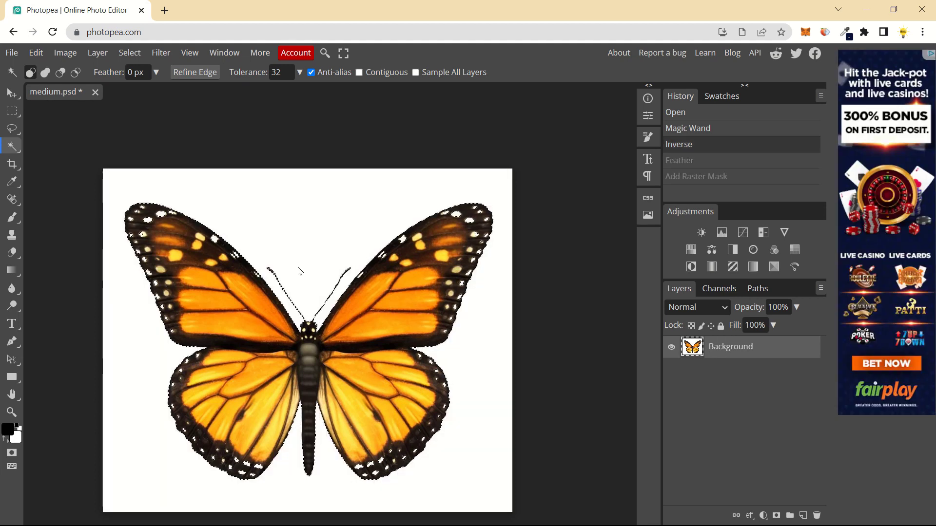
pyautogui.hotkey('ctrl', 'd')
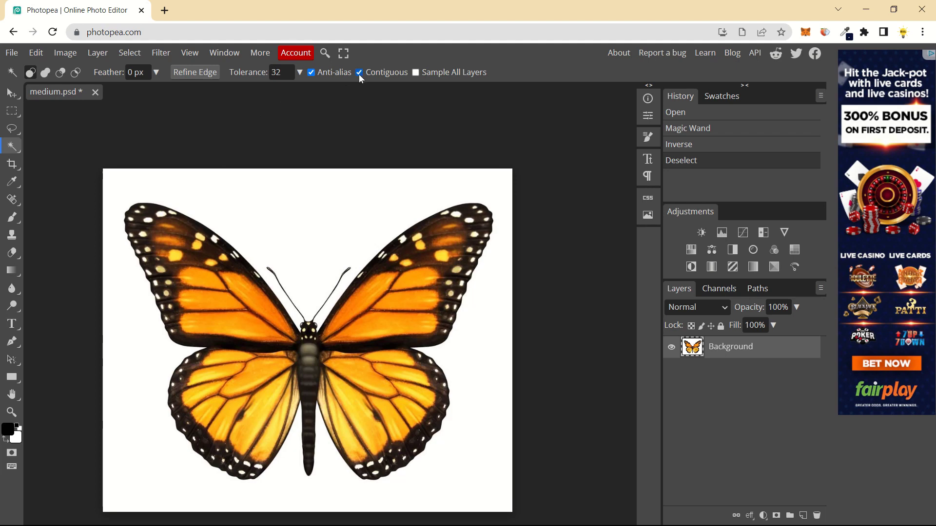
# Magic Wand select the white background around the butterfly, zooming to check the outline.
pyautogui.scroll(5, 397, 230)
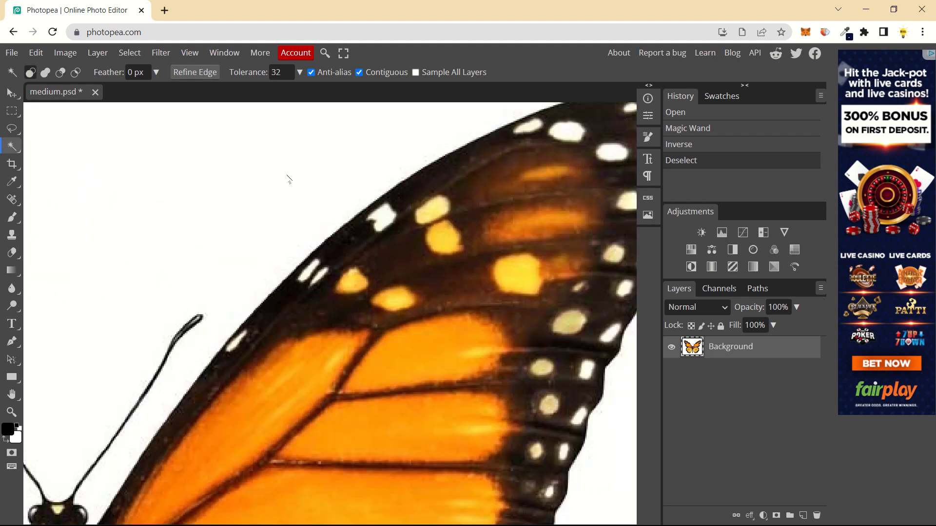
pyautogui.click(288, 179)
pyautogui.scroll(-5, 305, 185)
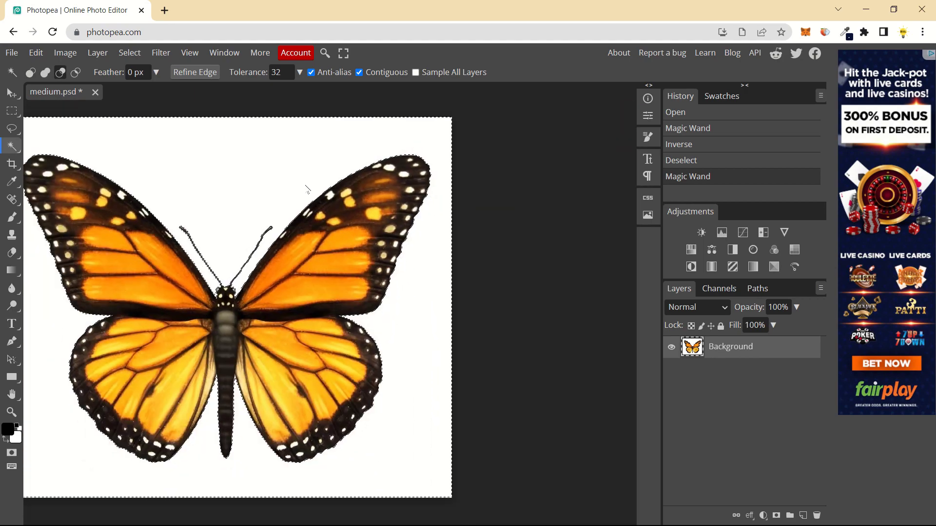
pyautogui.scroll(5, 399, 216)
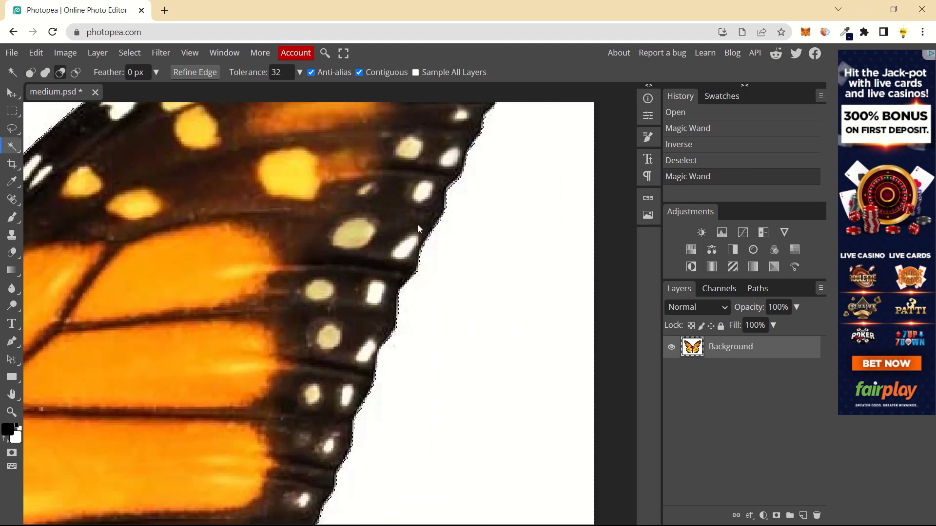
pyautogui.scroll(-5, 410, 219)
pyautogui.scroll(6, 300, 235)
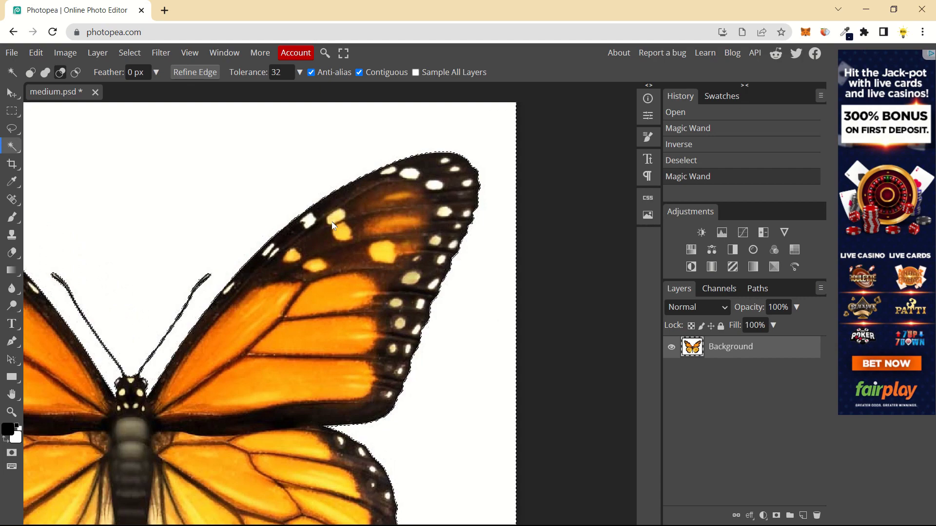
pyautogui.scroll(-6, 300, 236)
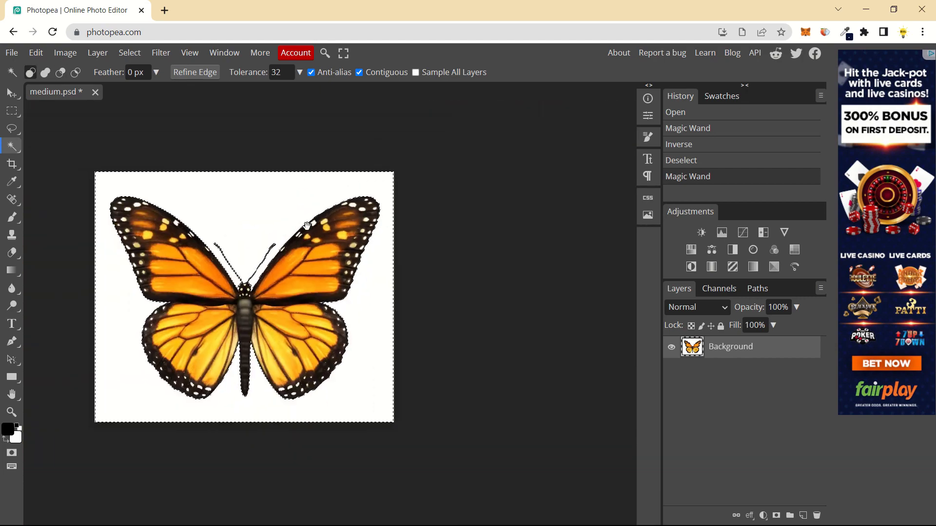
pyautogui.scroll(6, 192, 271)
pyautogui.scroll(-4, 188, 271)
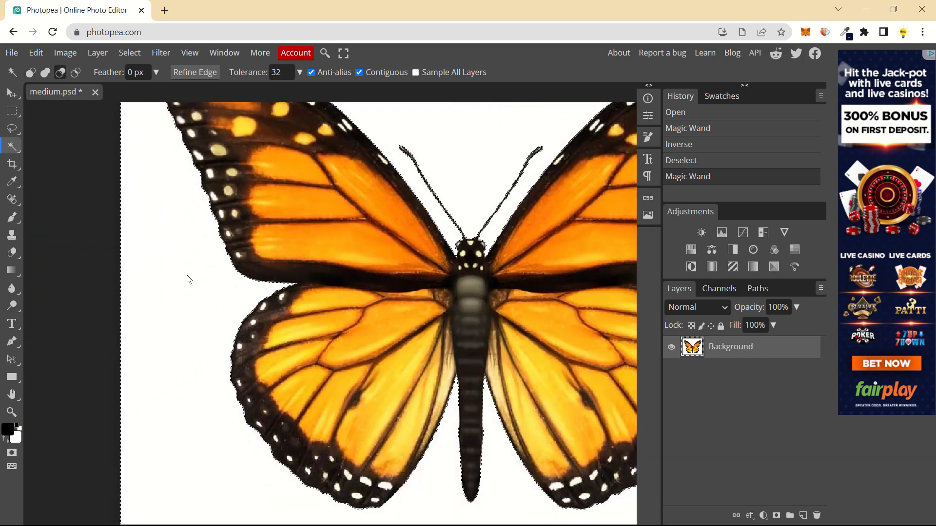
pyautogui.scroll(-3, 187, 274)
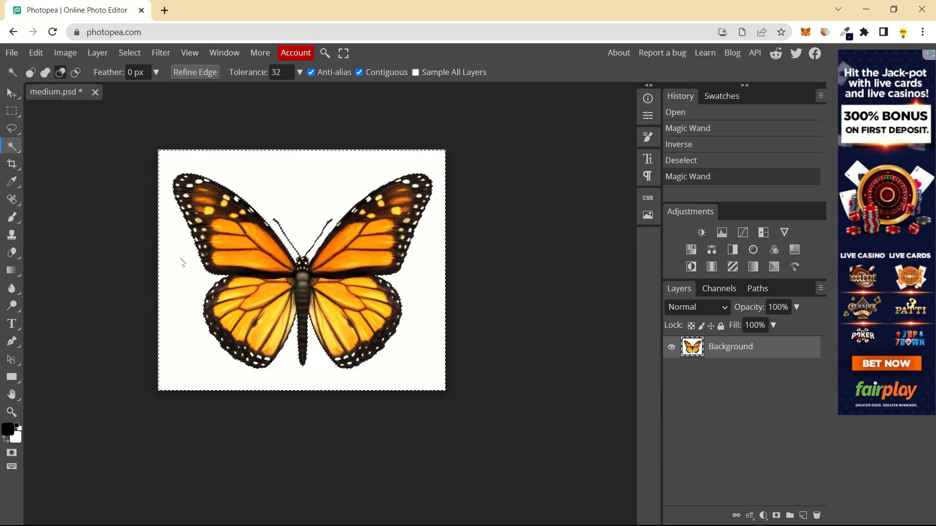
pyautogui.scroll(4, 182, 233)
pyautogui.scroll(2, 181, 218)
pyautogui.scroll(-5, 188, 211)
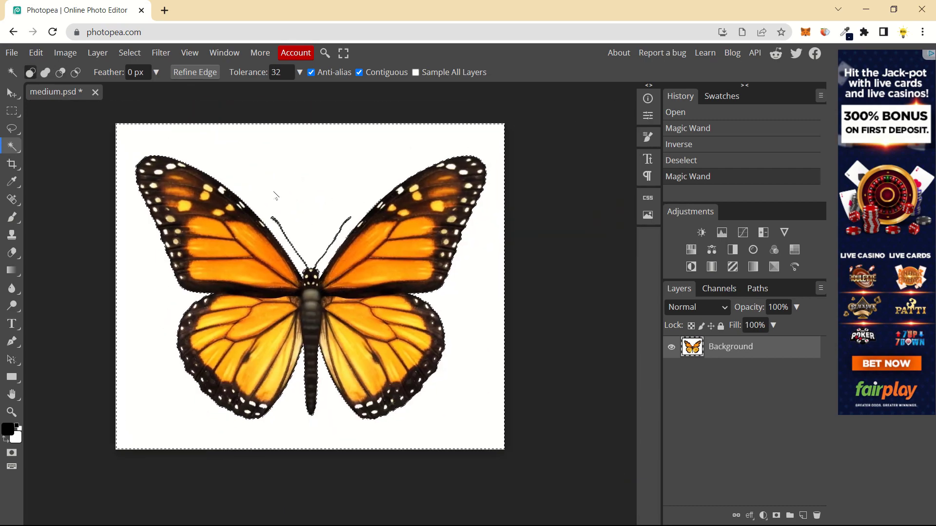
# Invert the selection to the butterfly, feather it 1 px and add a raster mask.
pyautogui.hotkey('ctrl', 'shift', 'i')
pyautogui.click(129, 52)
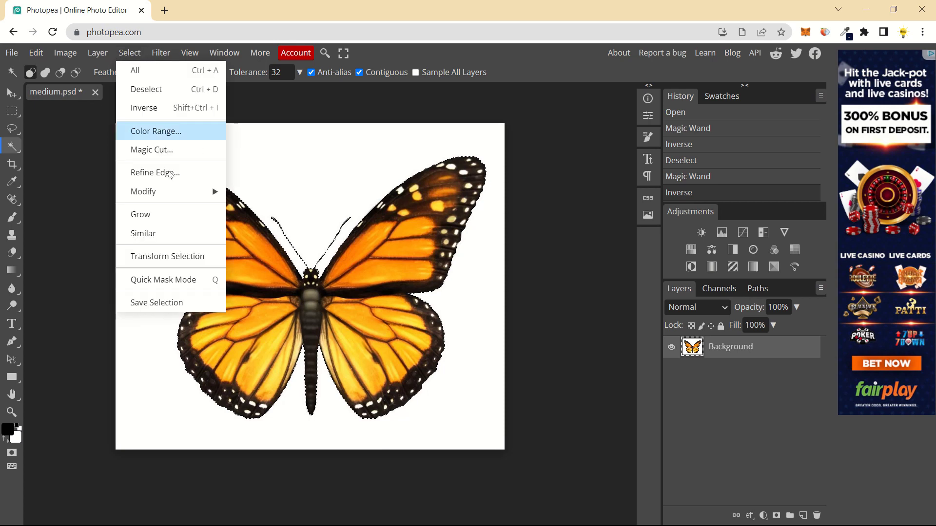
pyautogui.moveTo(178, 199)
pyautogui.click(258, 263)
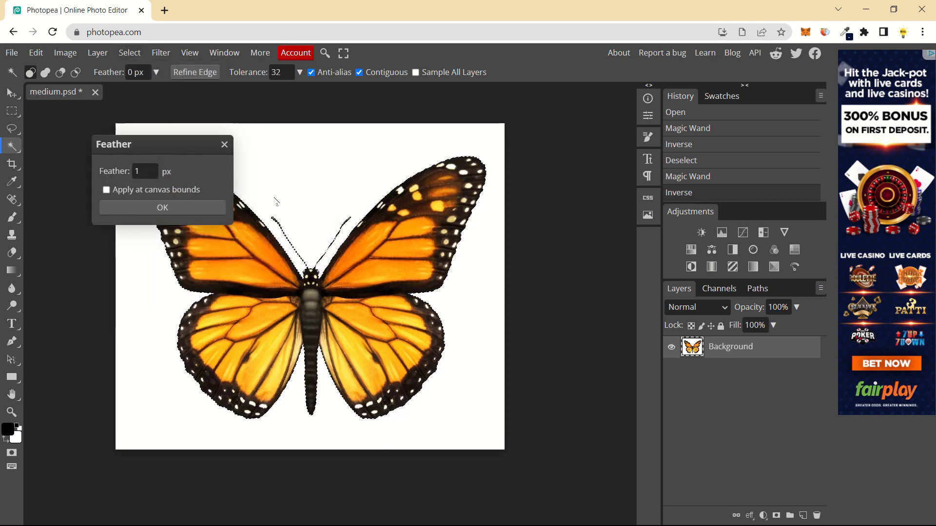
pyautogui.click(180, 208)
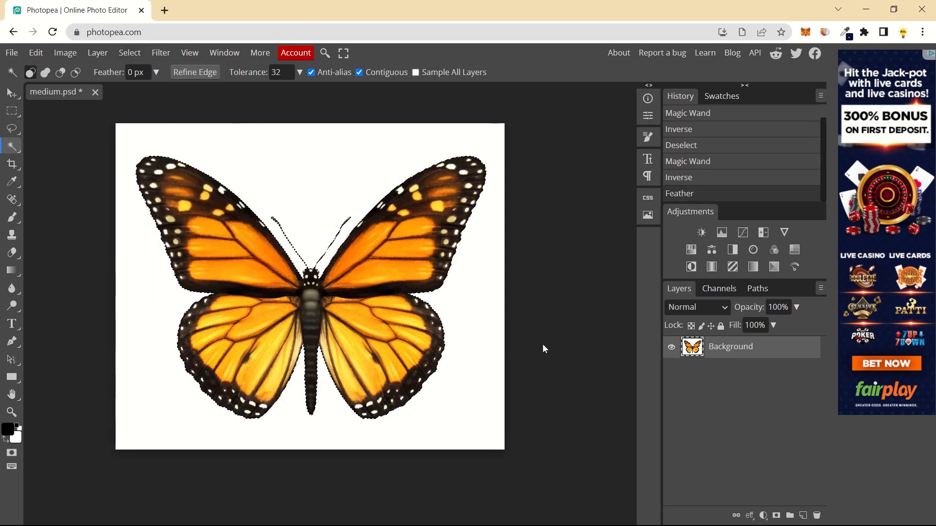
pyautogui.click(779, 515)
# Zoom and pan along the wing edges, body and antennae to check the mask.
pyautogui.scroll(2, 451, 214)
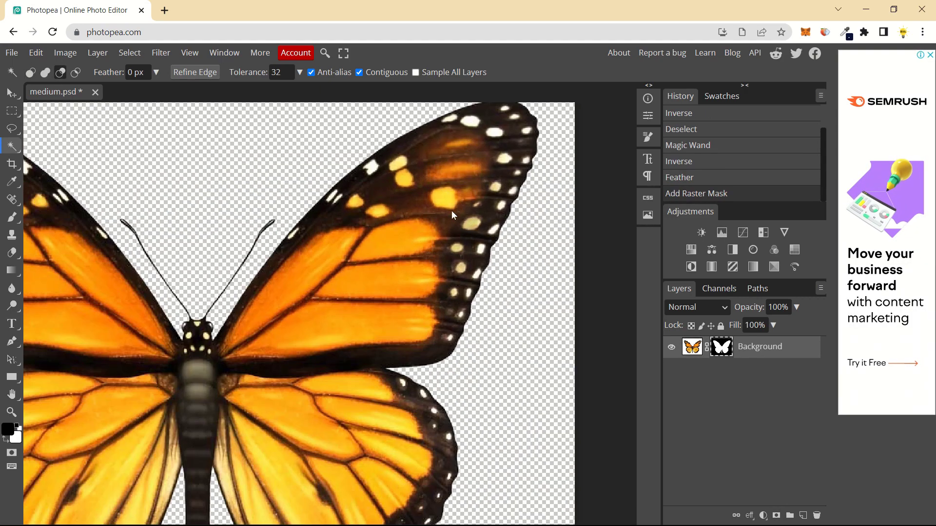
pyautogui.scroll(3, 488, 223)
pyautogui.scroll(1, 387, 332)
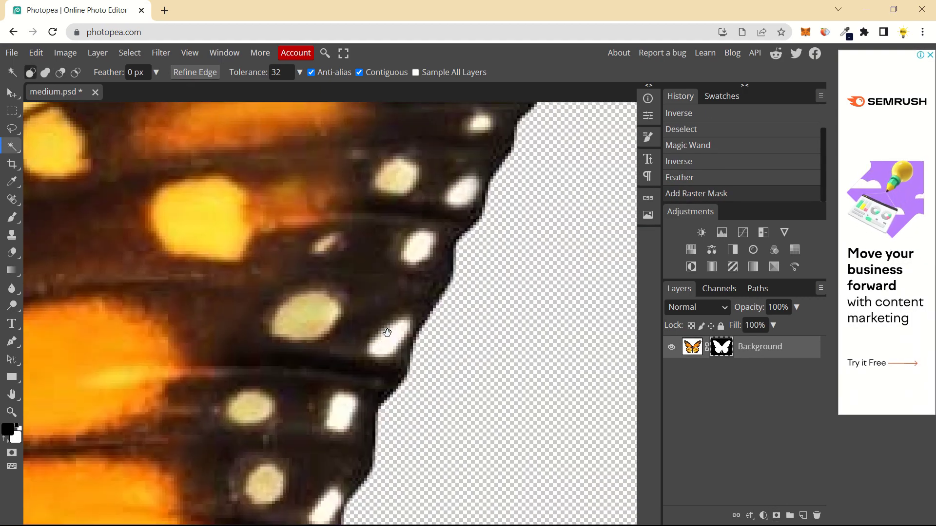
pyautogui.moveTo(386, 333)
pyautogui.mouseDown()
pyautogui.moveTo(418, 265)
pyautogui.moveTo(453, 240)
pyautogui.moveTo(424, 328)
pyautogui.moveTo(393, 332)
pyautogui.mouseUp()
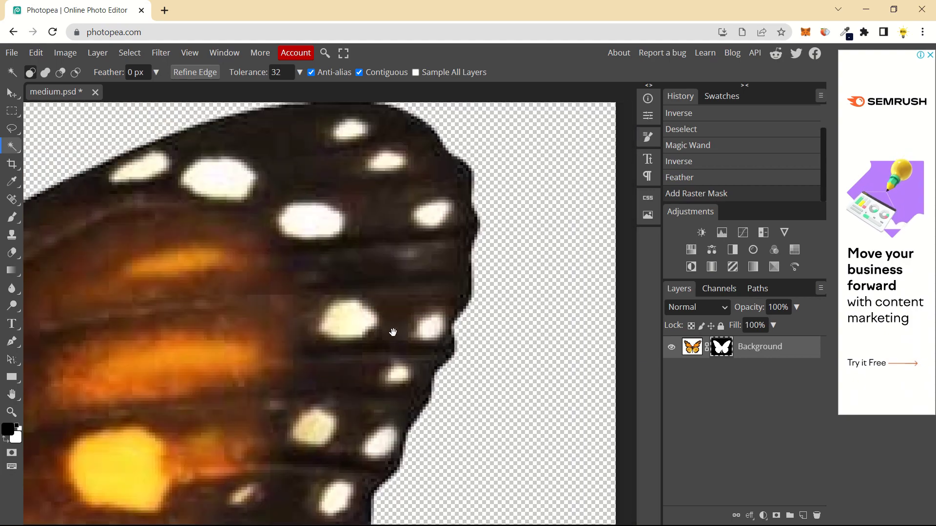
pyautogui.scroll(-5, 392, 332)
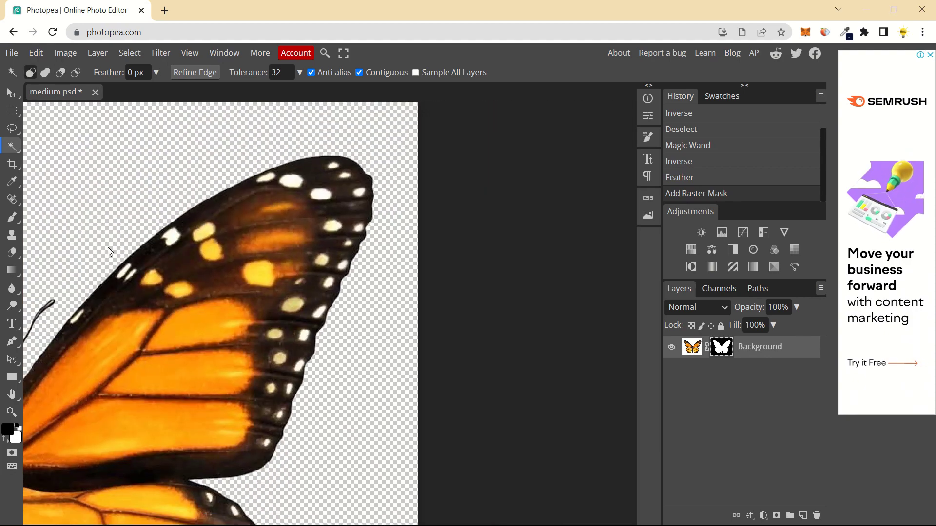
pyautogui.scroll(-2, 110, 252)
pyautogui.hscroll(-2, 176, 245)
pyautogui.moveTo(175, 244); pyautogui.dragTo(372, 261)
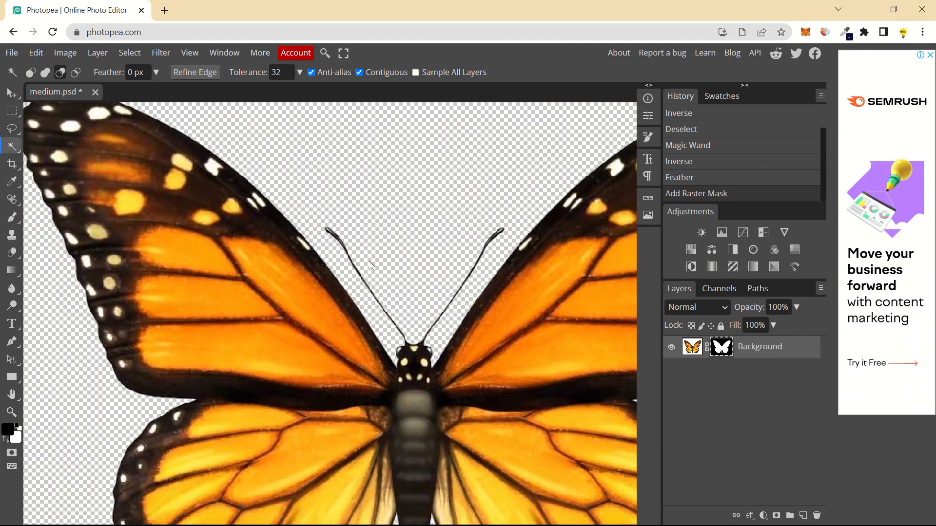
pyautogui.scroll(-3, 370, 265)
pyautogui.scroll(1, 433, 273)
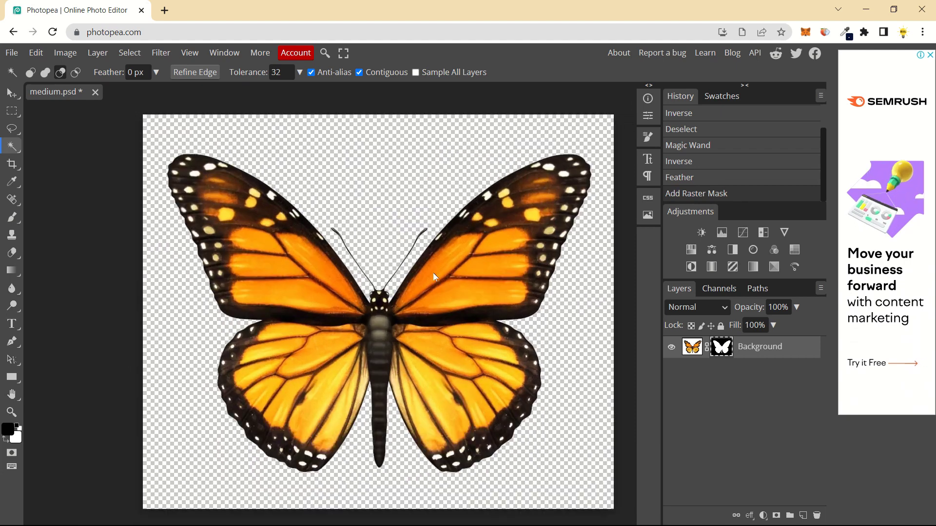
pyautogui.moveTo(433, 273)
pyautogui.mouseDown()
pyautogui.moveTo(391, 255)
pyautogui.moveTo(441, 294)
pyautogui.moveTo(428, 278)
pyautogui.moveTo(456, 262)
pyautogui.moveTo(449, 270)
pyautogui.mouseUp()
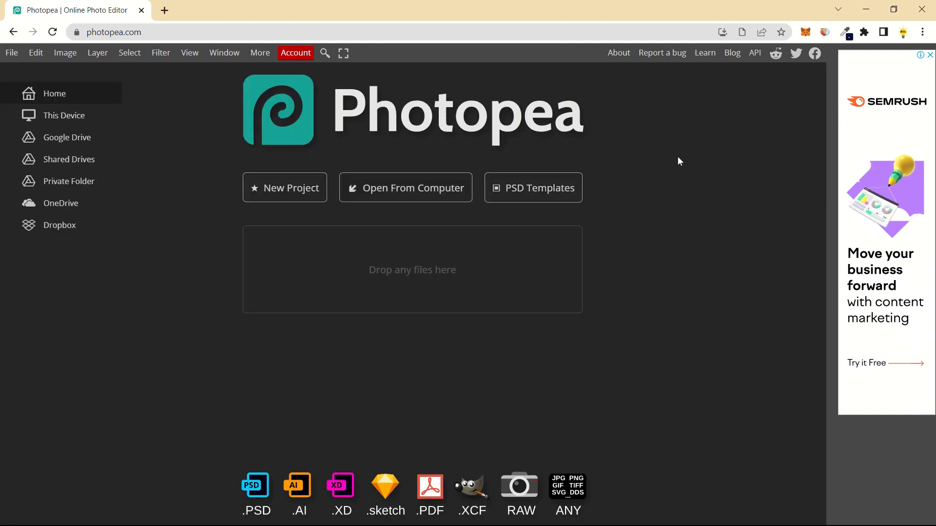
# Open the Hard mandala drawing from this computer and switch to the Move tool.
pyautogui.click(455, 191)
pyautogui.doubleClick(232, 130)
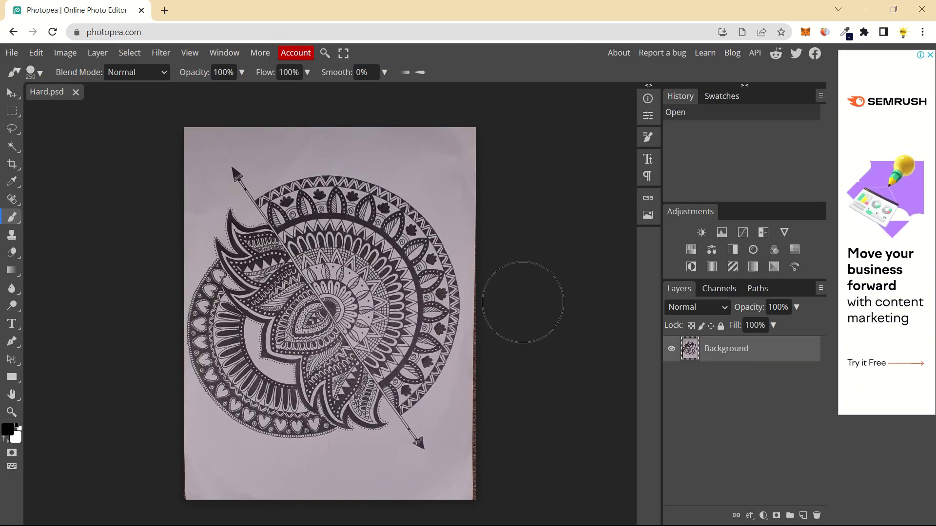
pyautogui.press('v')
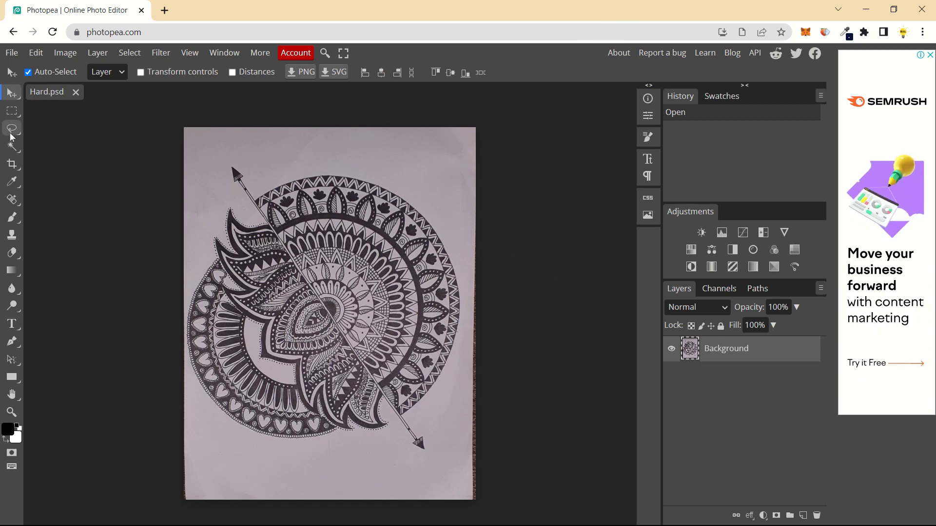
# Start a crop, pulling the right, top and bottom edges in toward the drawing.
pyautogui.click(14, 164)
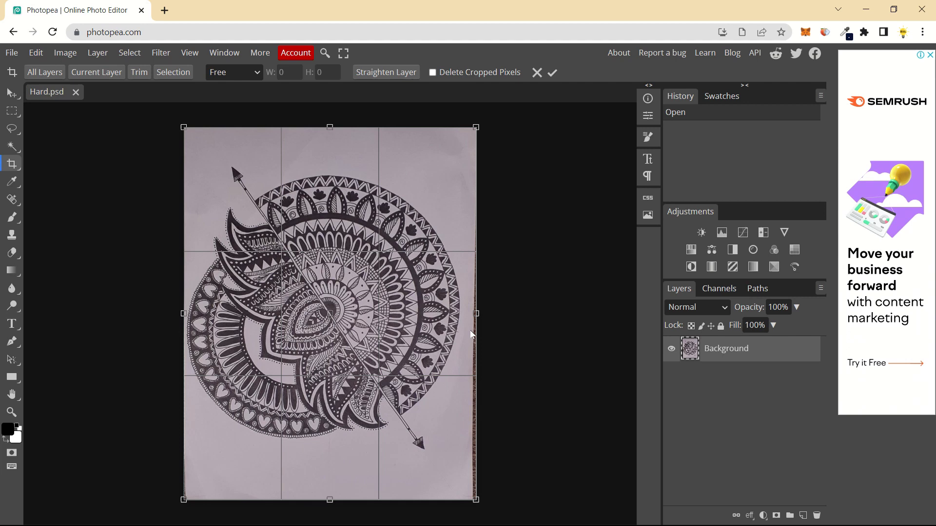
pyautogui.moveTo(490, 323); pyautogui.dragTo(479, 295)
pyautogui.moveTo(323, 127); pyautogui.dragTo(324, 165)
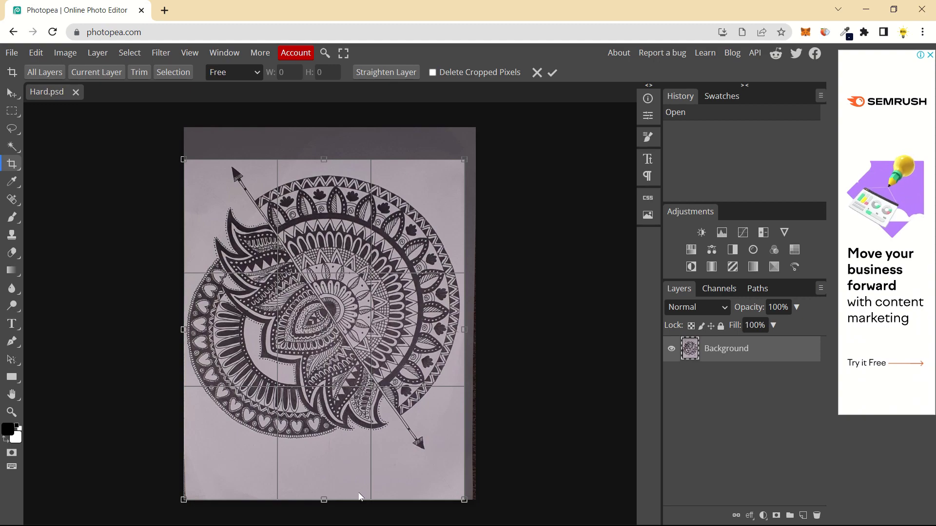
pyautogui.moveTo(325, 498); pyautogui.dragTo(324, 460)
# Trim the left and bottom margins closer to the mandala and commit the crop.
pyautogui.scroll(8, 183, 353)
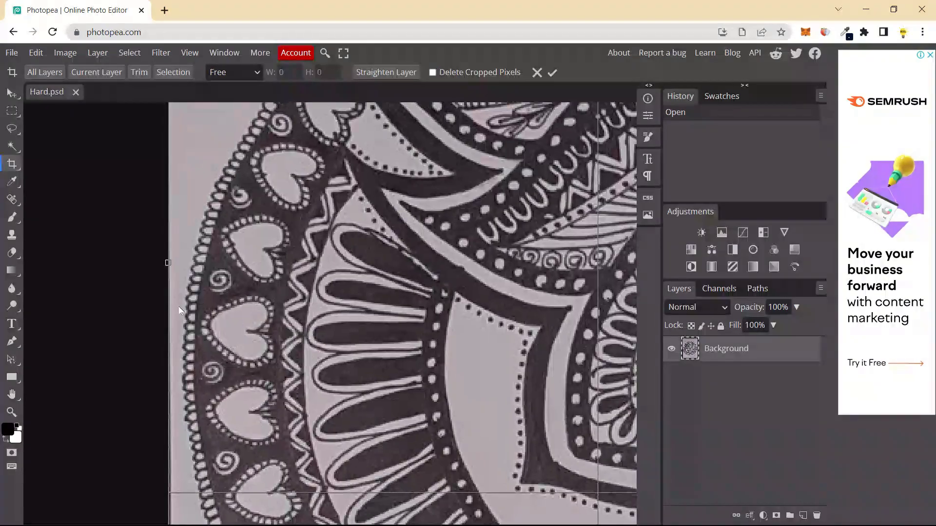
pyautogui.scroll(-5, 176, 300)
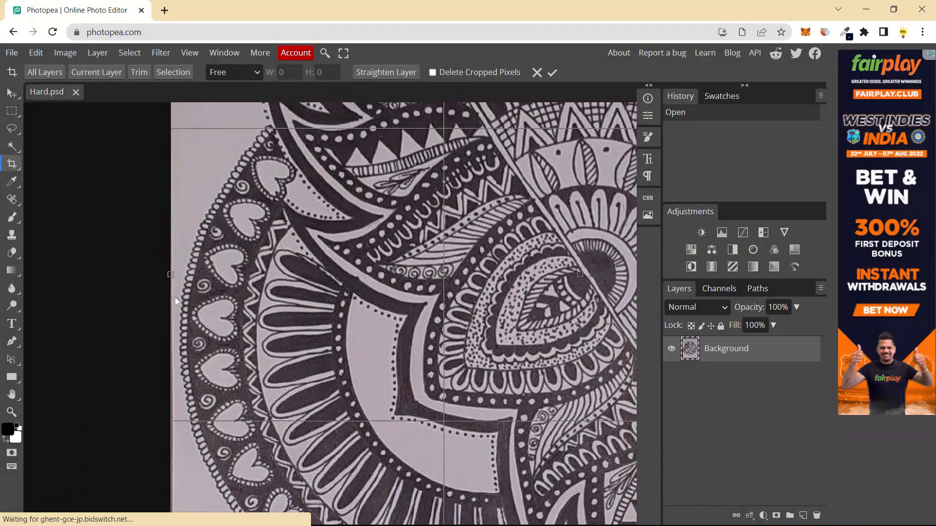
pyautogui.scroll(4, 191, 326)
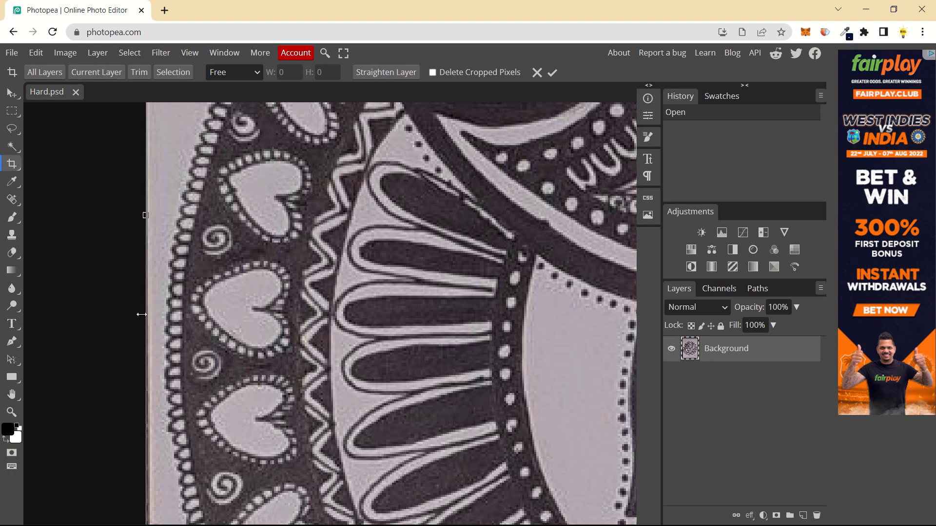
pyautogui.moveTo(142, 216); pyautogui.dragTo(159, 229)
pyautogui.scroll(-5, 191, 312)
pyautogui.scroll(-3, 189, 320)
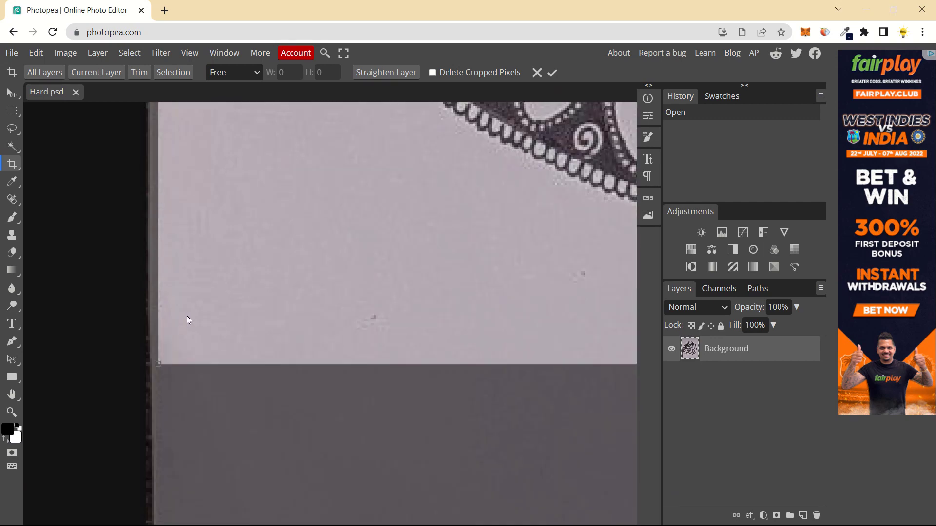
pyautogui.moveTo(187, 366); pyautogui.dragTo(187, 314)
pyautogui.scroll(-6, 186, 315)
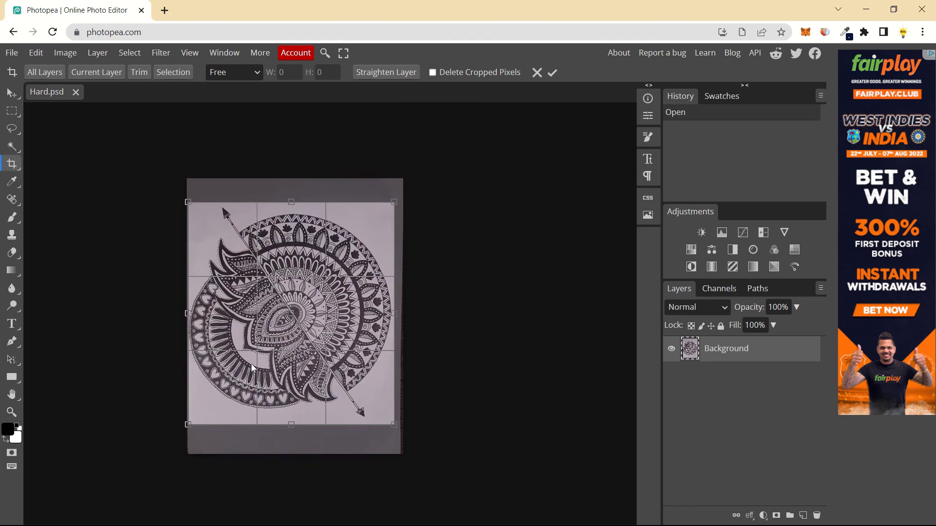
pyautogui.click(552, 73)
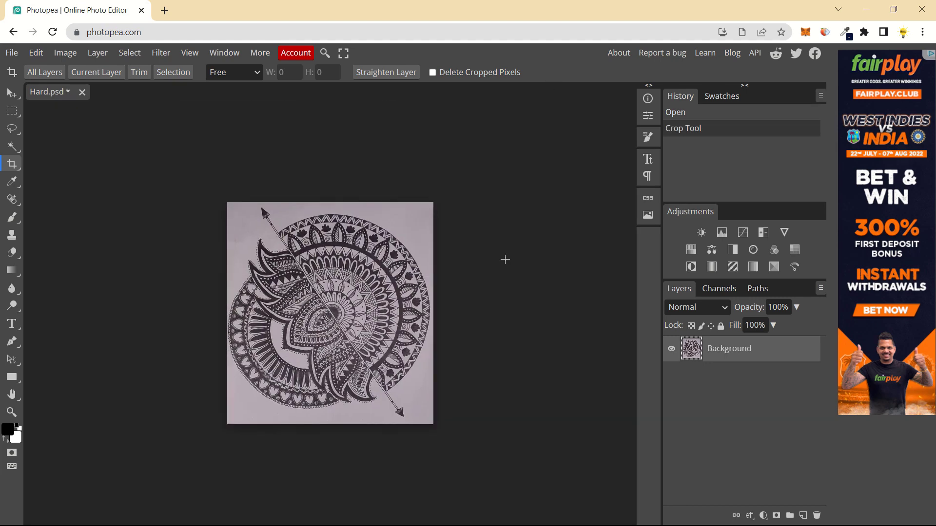
pyautogui.scroll(3, 342, 325)
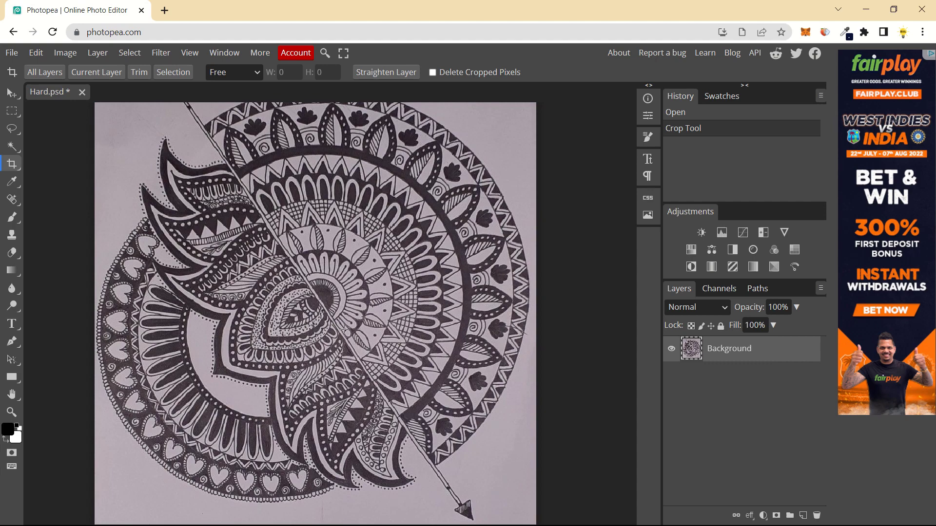
# Switch to the Move tool and bring up Levels on the cropped mandala photo.
pyautogui.scroll(-1, 345, 334)
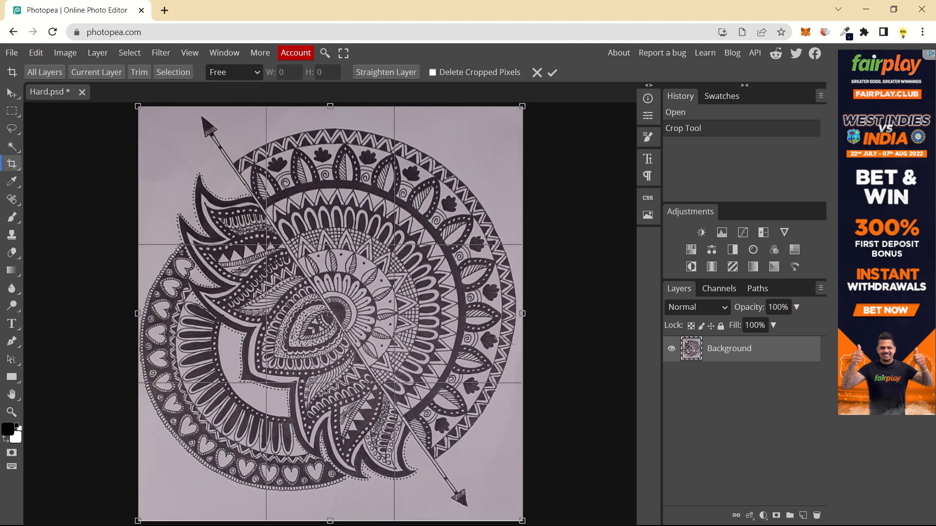
pyautogui.press('v')
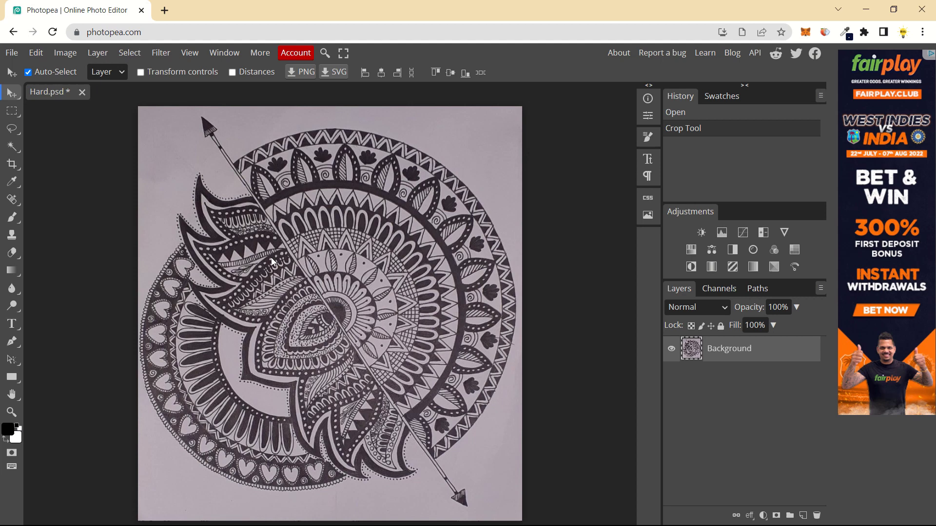
pyautogui.hotkey('ctrl', 'l')
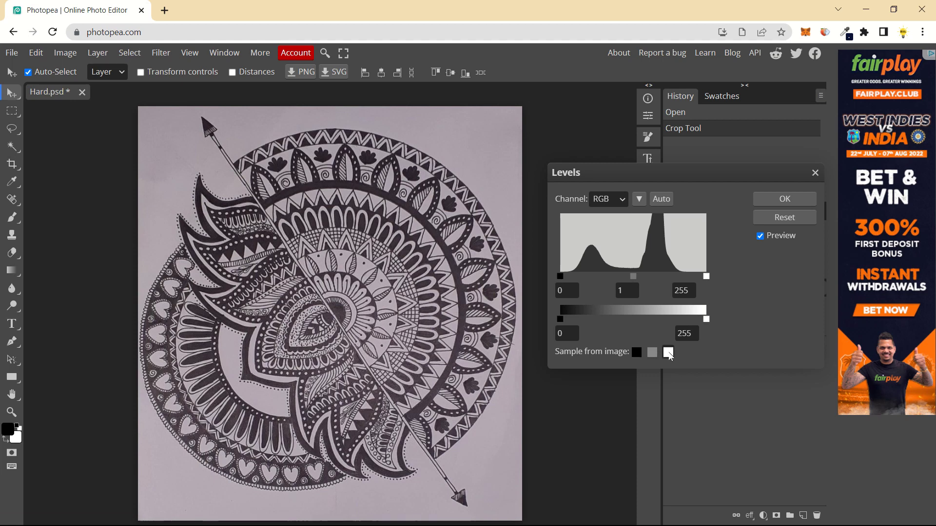
# Try sampling the paper as the Levels white point, then cancel and restart Levels.
pyautogui.press('c')
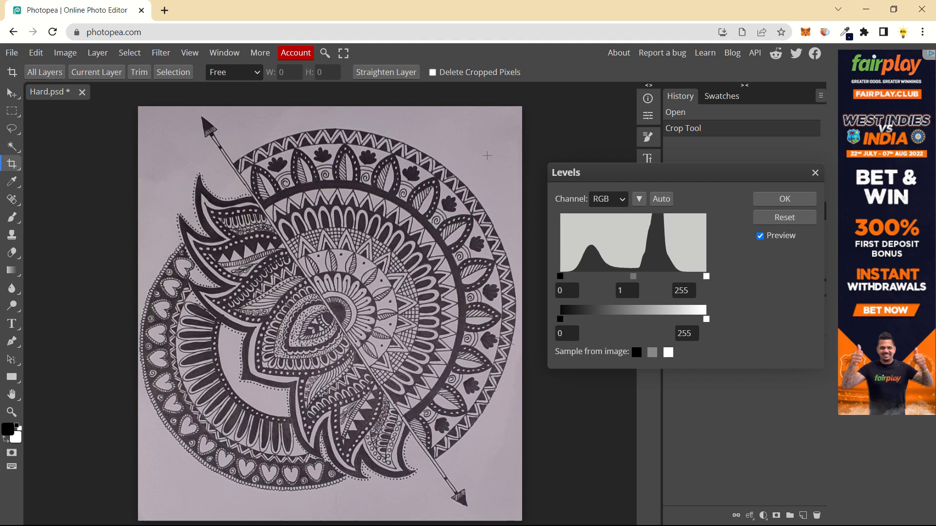
pyautogui.click(667, 352)
pyautogui.click(445, 181)
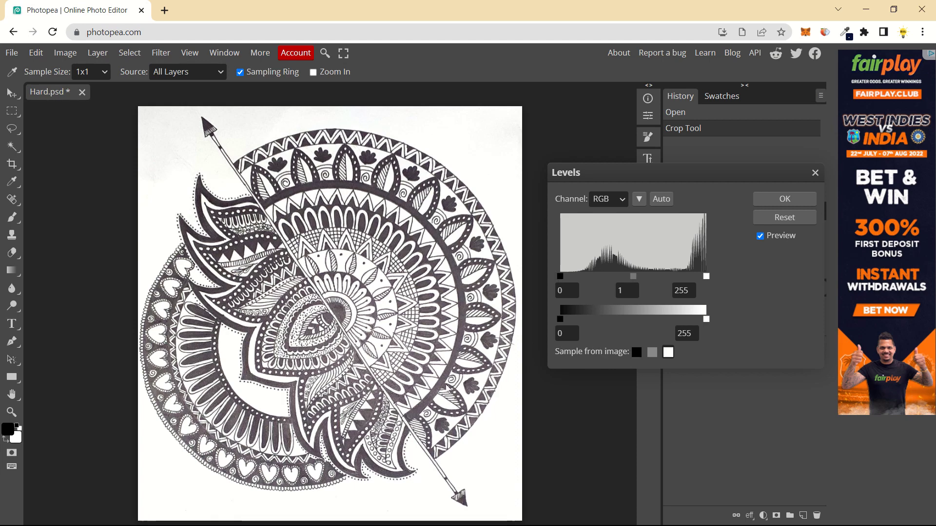
pyautogui.click(417, 414)
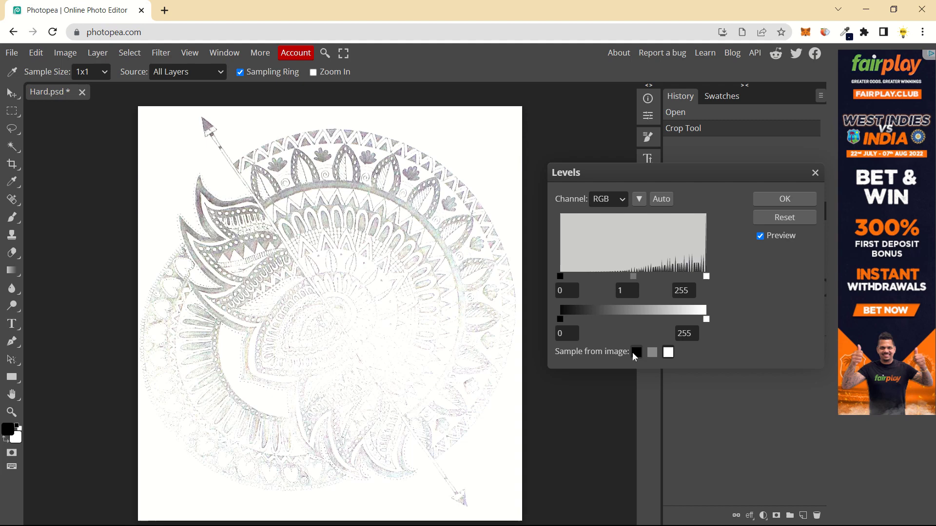
pyautogui.click(815, 174)
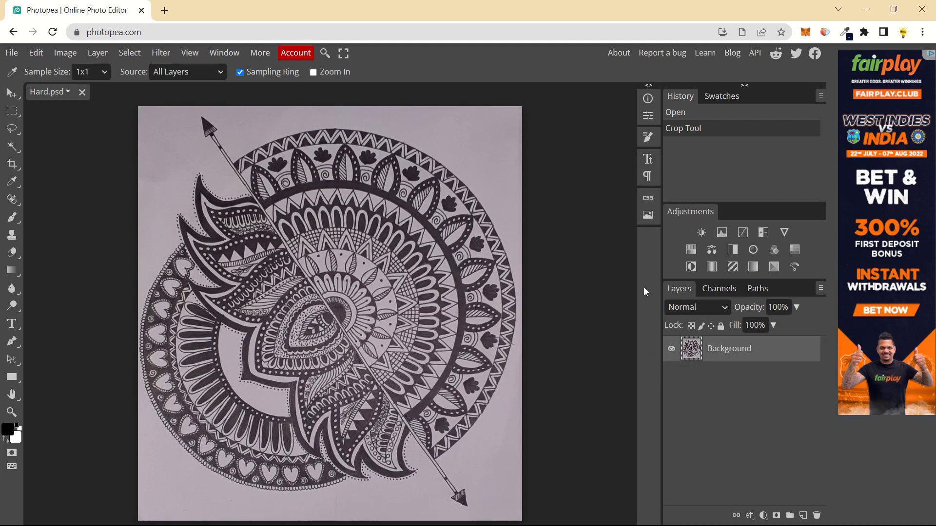
pyautogui.hotkey('ctrl', 'l')
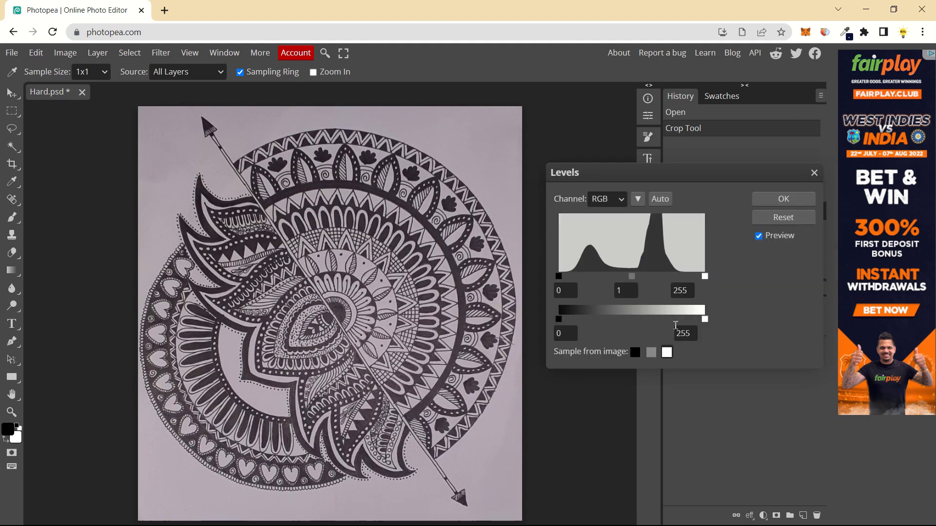
# Set the white point from the paper and the black point from a dark line, then apply Levels.
pyautogui.click(497, 161)
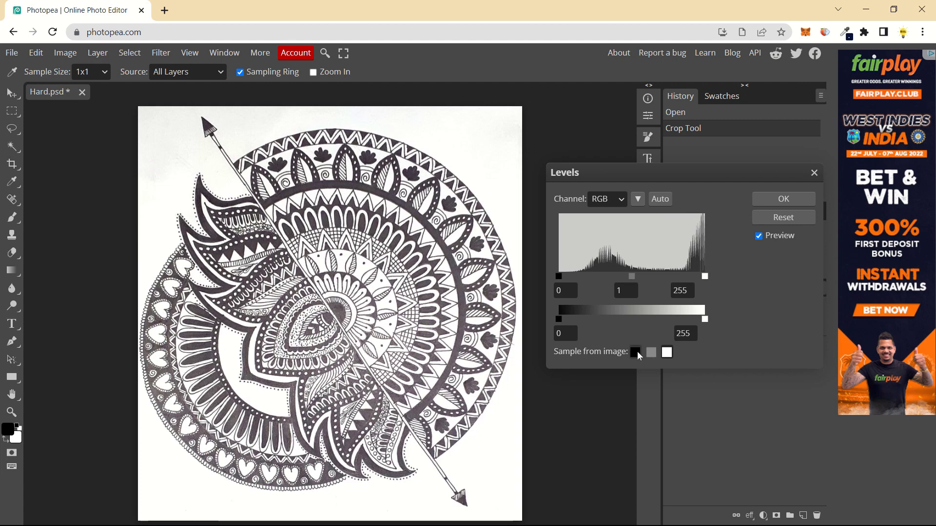
pyautogui.click(636, 352)
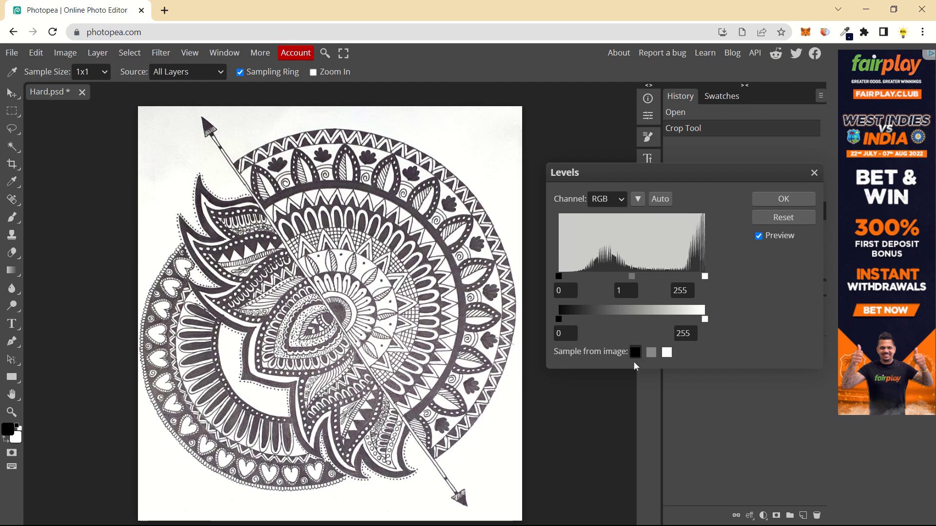
pyautogui.click(434, 399)
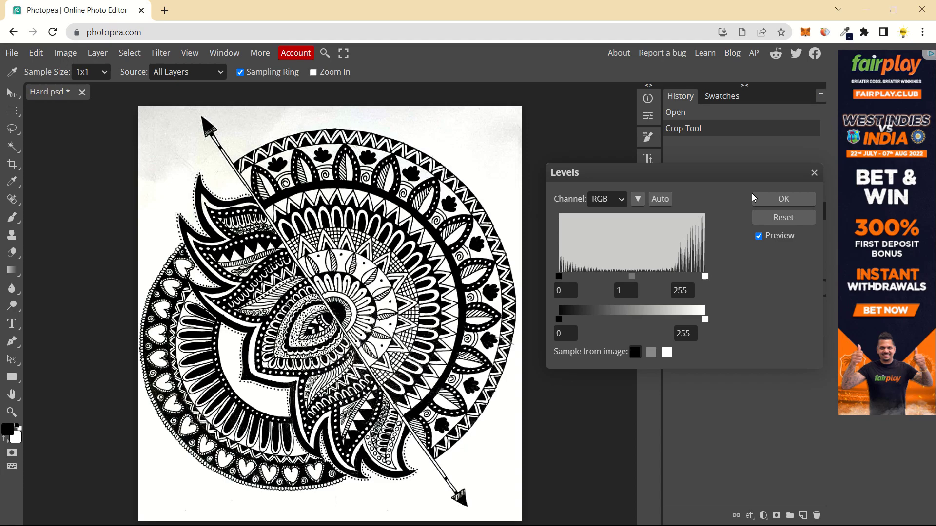
pyautogui.click(768, 199)
pyautogui.scroll(5, 405, 307)
pyautogui.scroll(2, 404, 307)
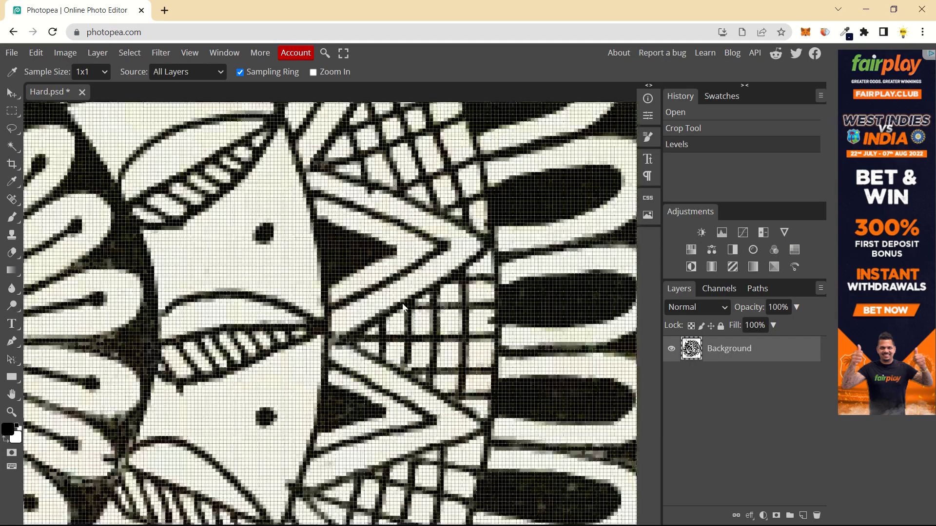
pyautogui.scroll(-10, 402, 304)
pyautogui.scroll(1, 390, 304)
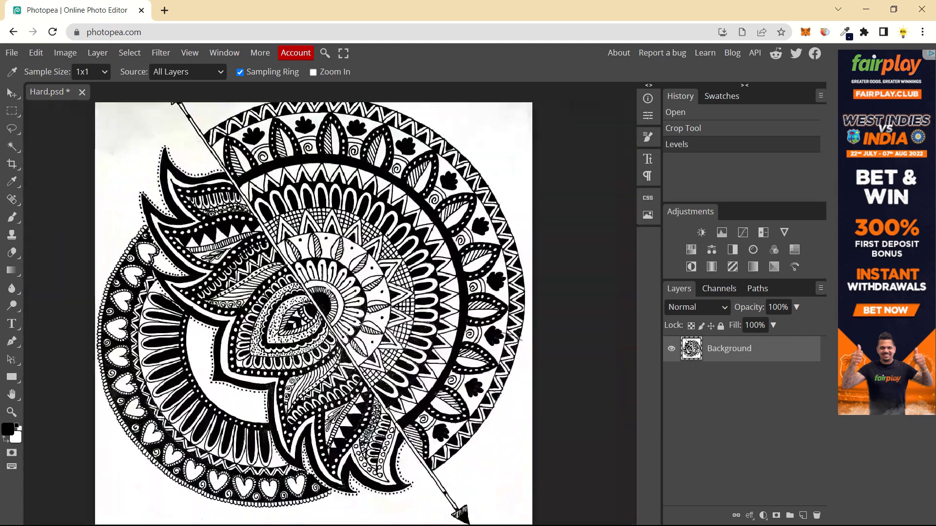
pyautogui.scroll(-3, 375, 295)
pyautogui.scroll(3, 336, 309)
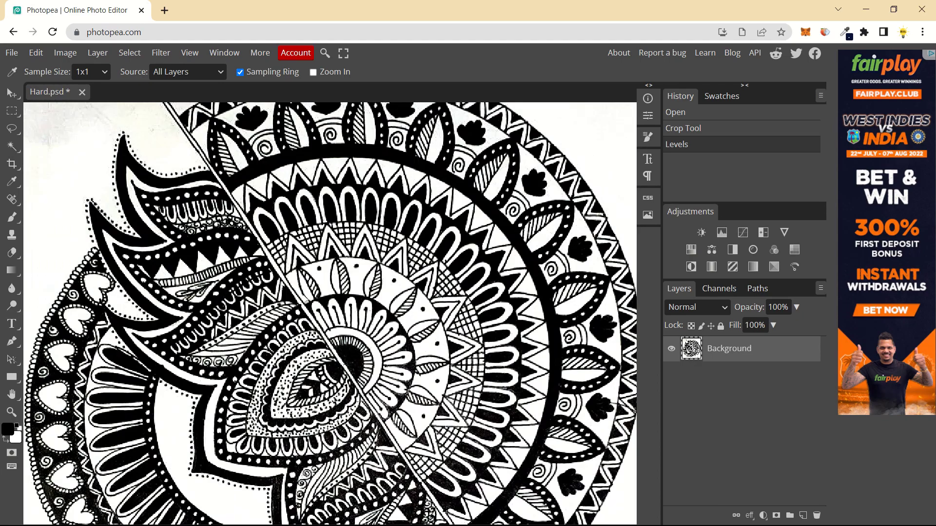
pyautogui.scroll(-5, 317, 307)
# Magic-wand the white paper, invert the selection, and add a raster mask hiding the paper.
pyautogui.keyDown('alt'); pyautogui.click(295, 283); pyautogui.keyUp('alt')
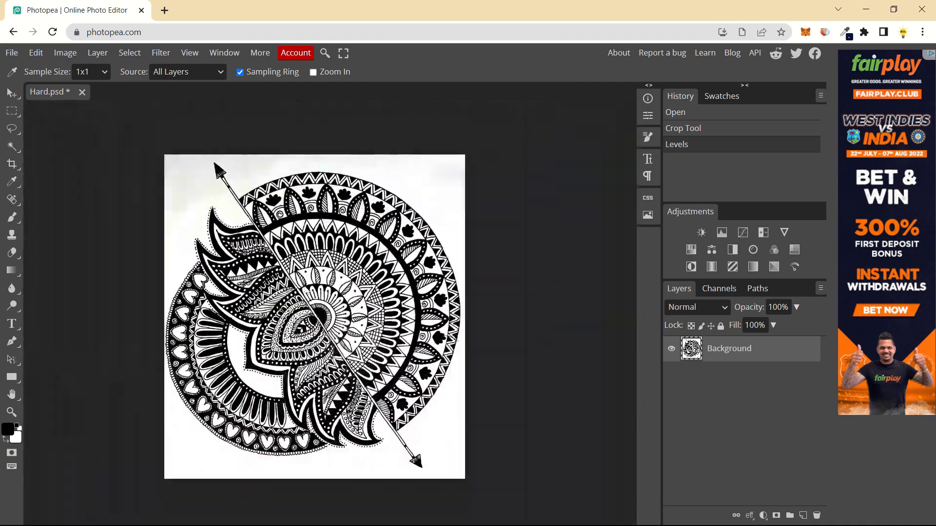
pyautogui.click(16, 152)
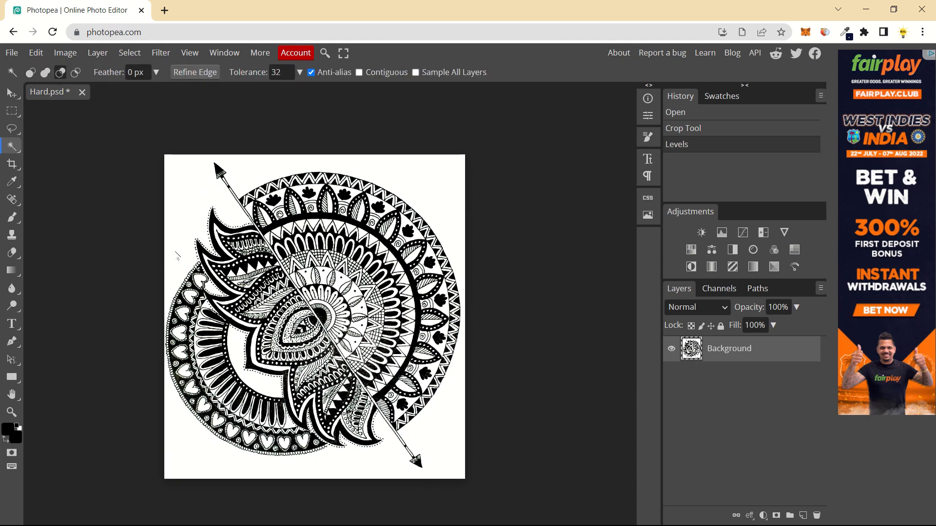
pyautogui.scroll(1, 178, 252)
pyautogui.click(201, 185)
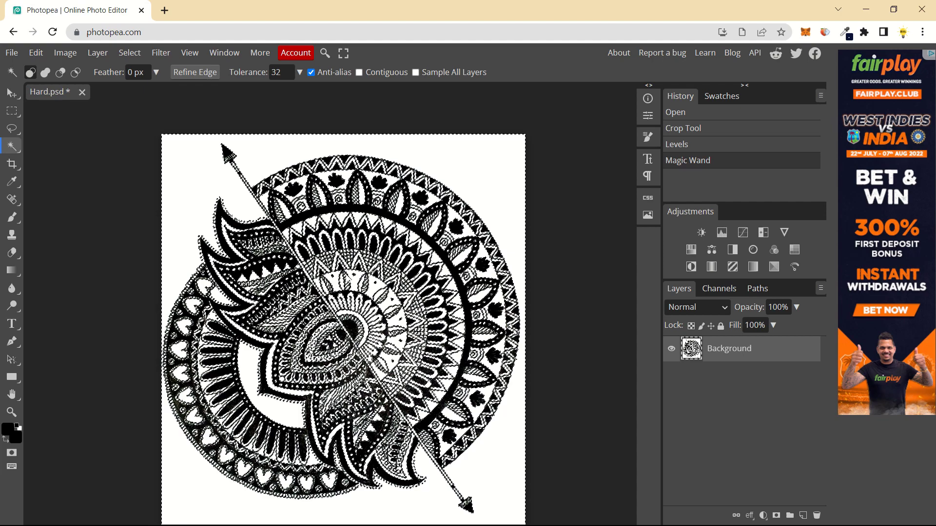
pyautogui.hotkey('ctrl', 'shift', 'i')
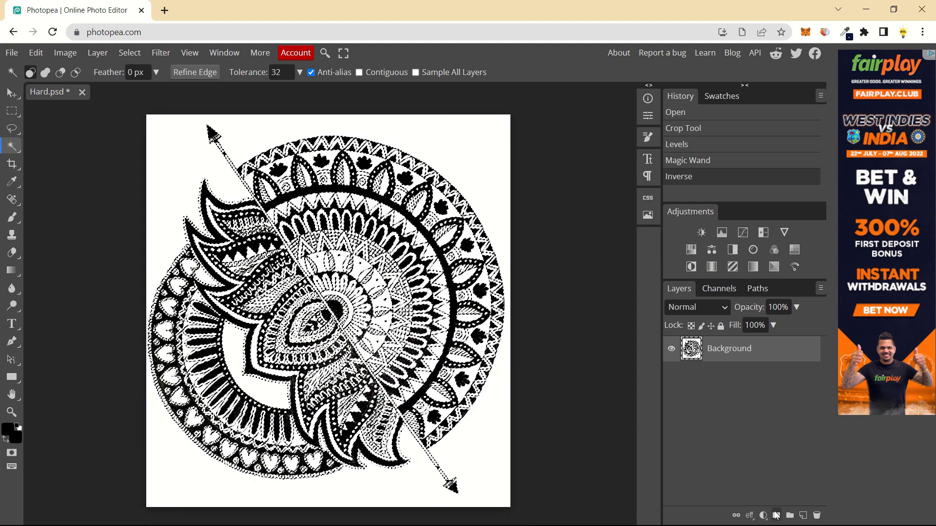
pyautogui.click(776, 515)
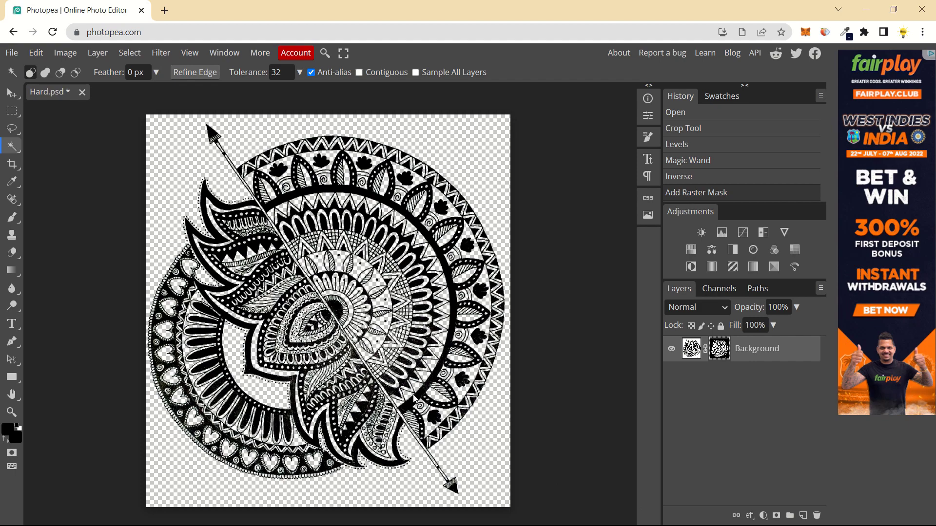
# Zoom and pan across the masked mandala to inspect the cut-out linework.
pyautogui.scroll(5, 425, 385)
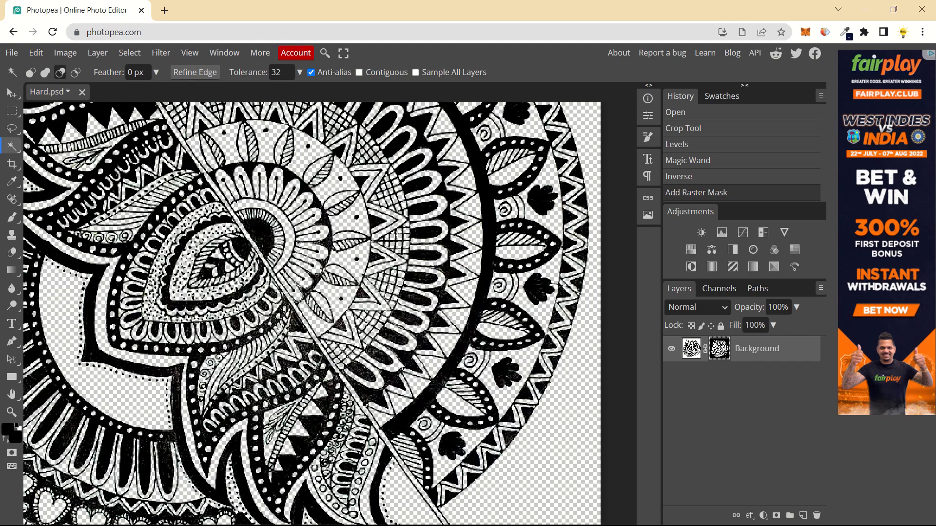
pyautogui.scroll(-3, 396, 363)
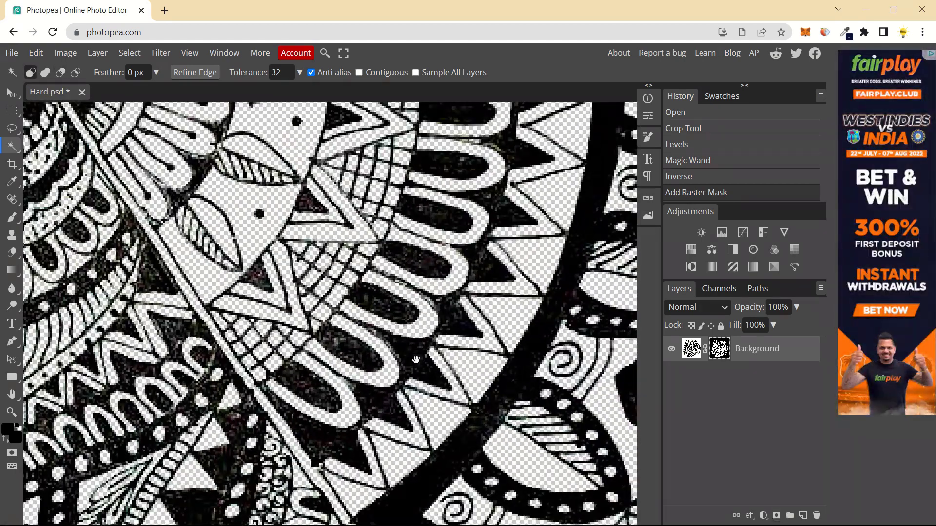
pyautogui.moveTo(395, 363); pyautogui.dragTo(358, 435)
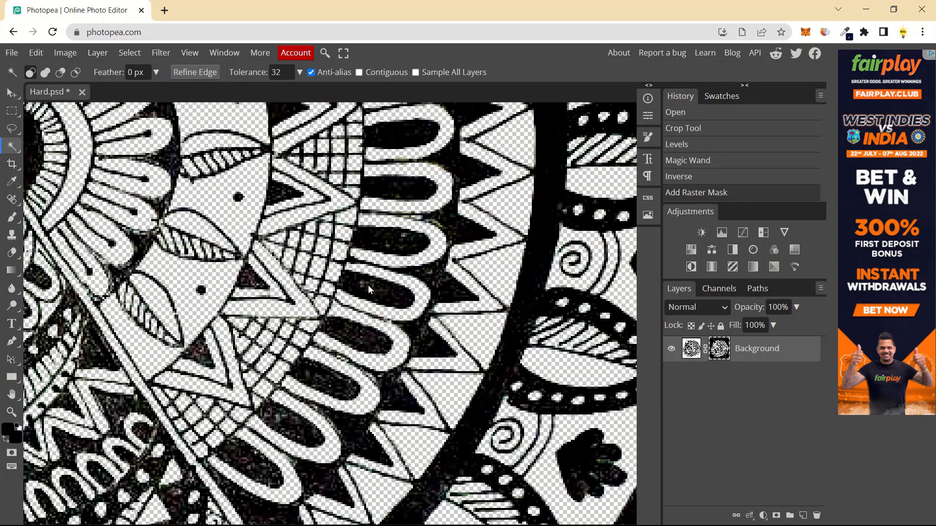
pyautogui.scroll(-3, 400, 263)
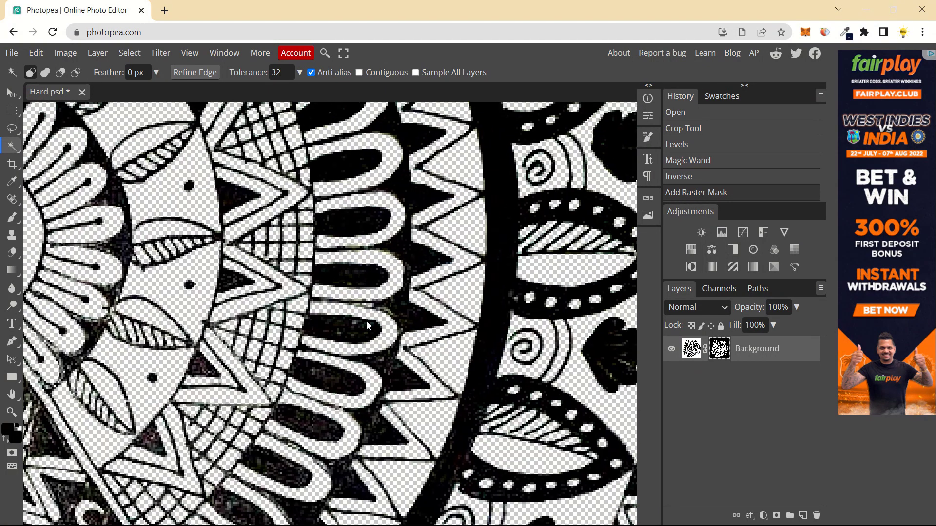
pyautogui.scroll(3, 366, 312)
pyautogui.moveTo(367, 305); pyautogui.dragTo(453, 199)
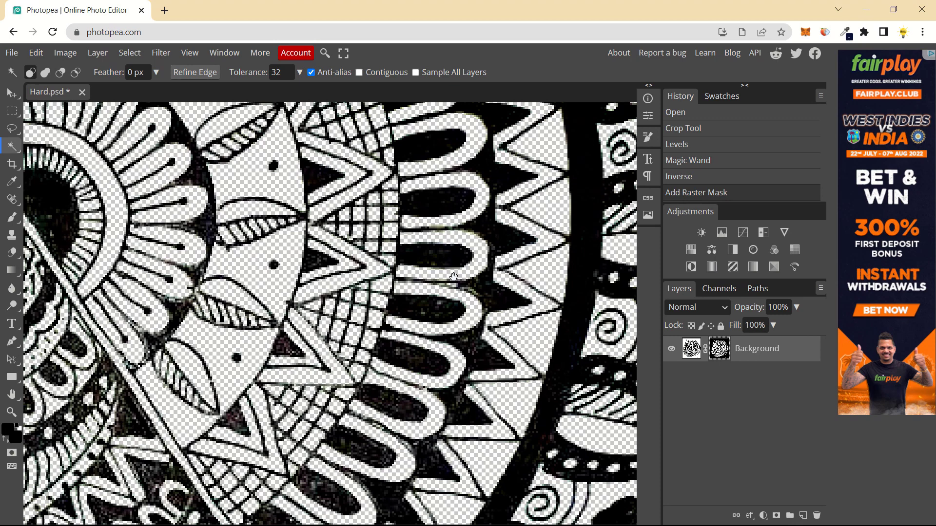
pyautogui.scroll(-3, 454, 276)
pyautogui.scroll(3, 419, 296)
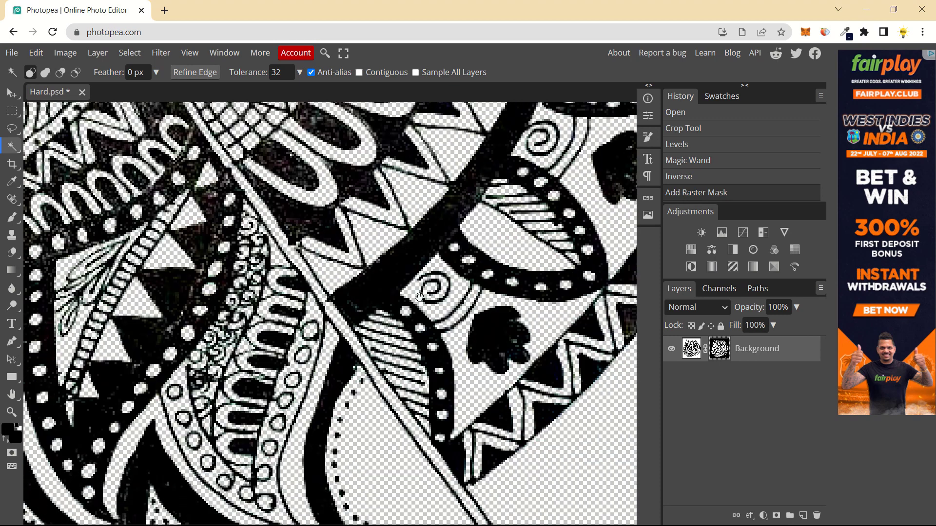
# Load the layer mask as a selection and set up the Brush with black as the colour.
pyautogui.keyDown('ctrl'); pyautogui.click(719, 348); pyautogui.keyUp('ctrl')
pyautogui.scroll(-8, 491, 278)
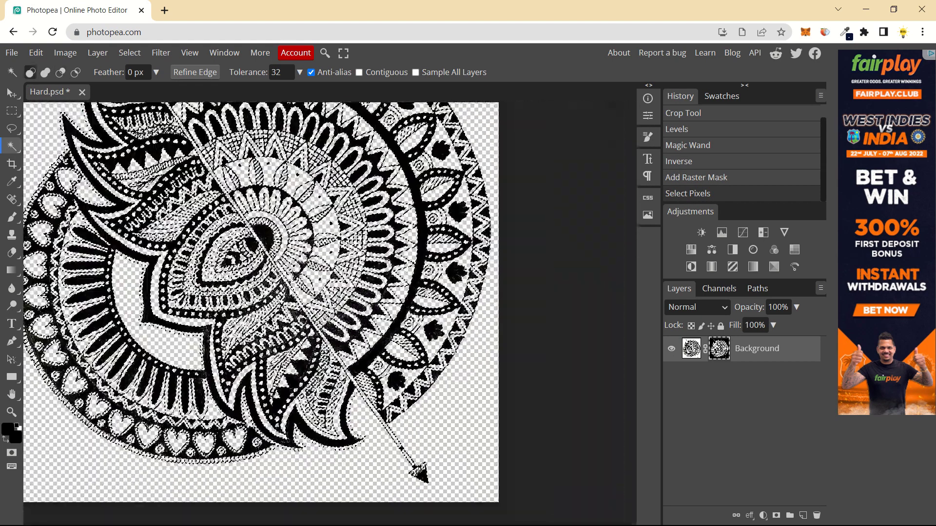
pyautogui.scroll(3, 281, 278)
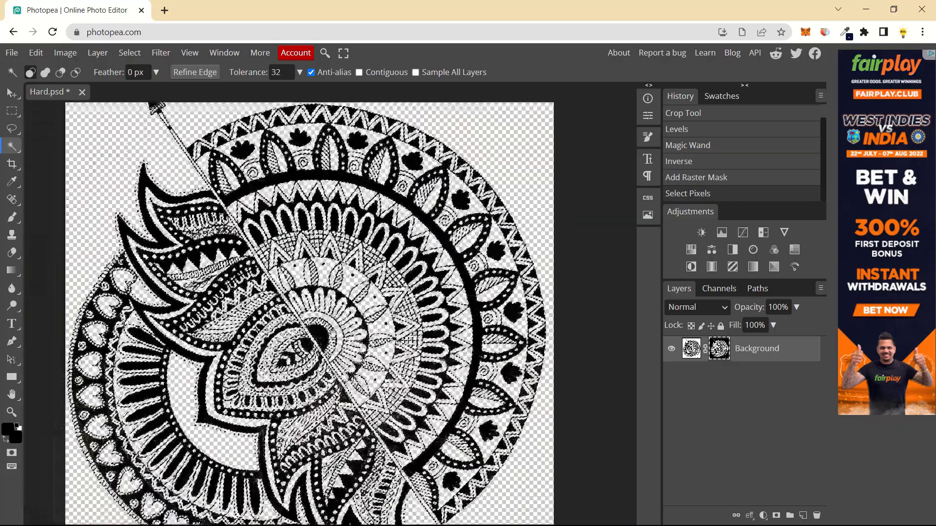
pyautogui.scroll(10, 299, 295)
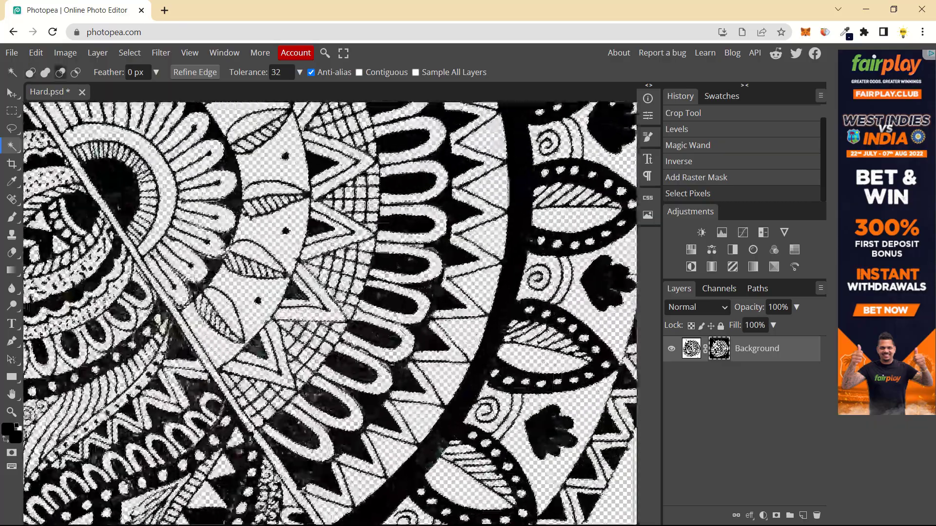
pyautogui.scroll(-3, 389, 317)
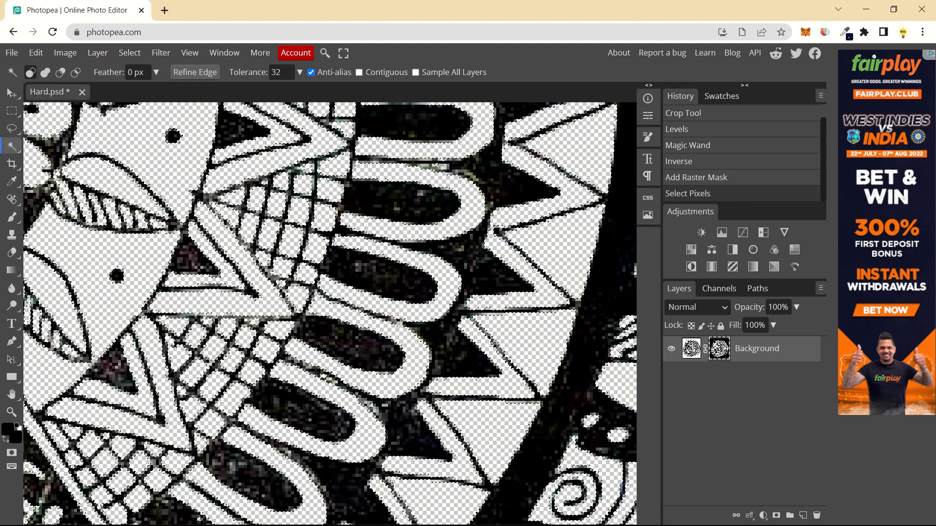
pyautogui.press('b')
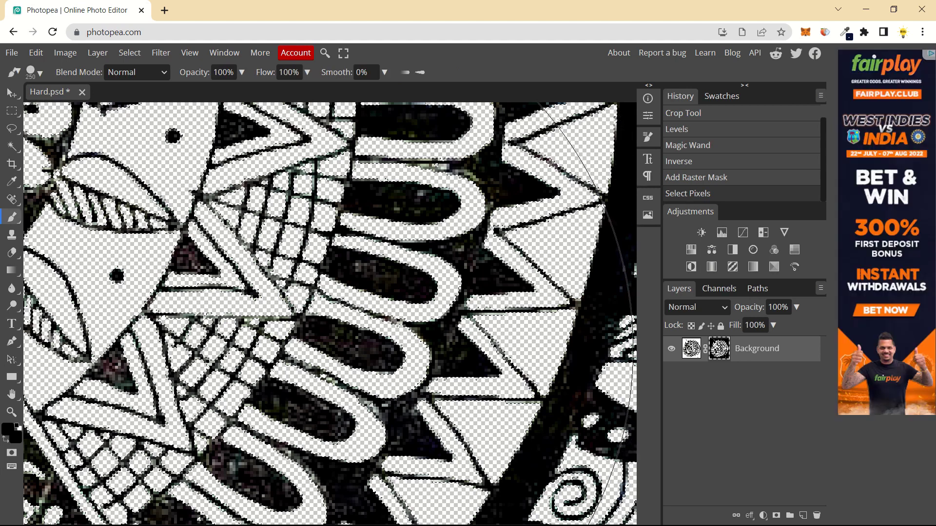
pyautogui.press('x')
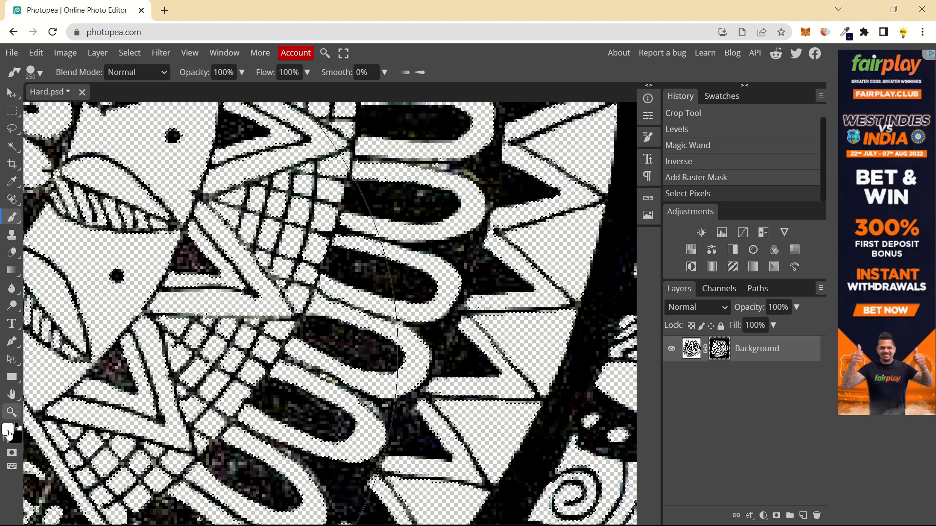
pyautogui.press('x')
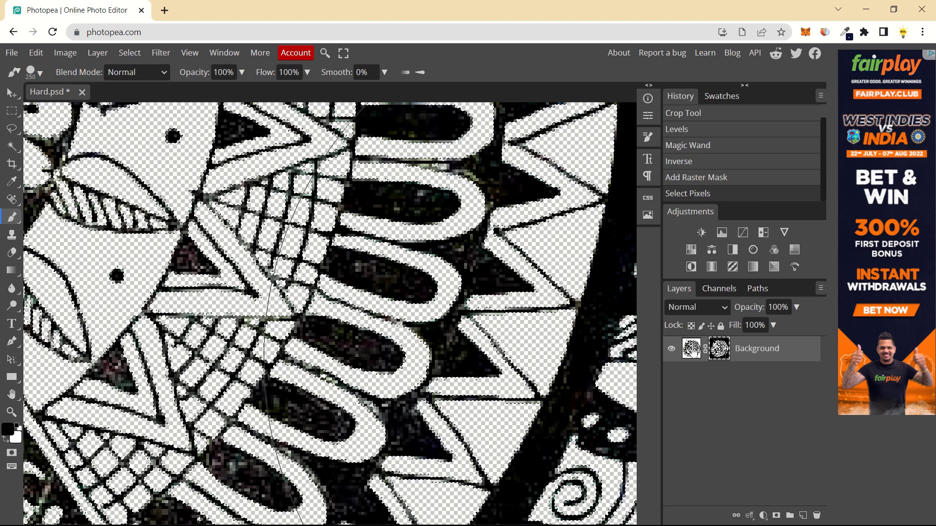
# Paint two correction strokes on the mask to remove leftover white patches.
pyautogui.hotkey('ctrl', '0')
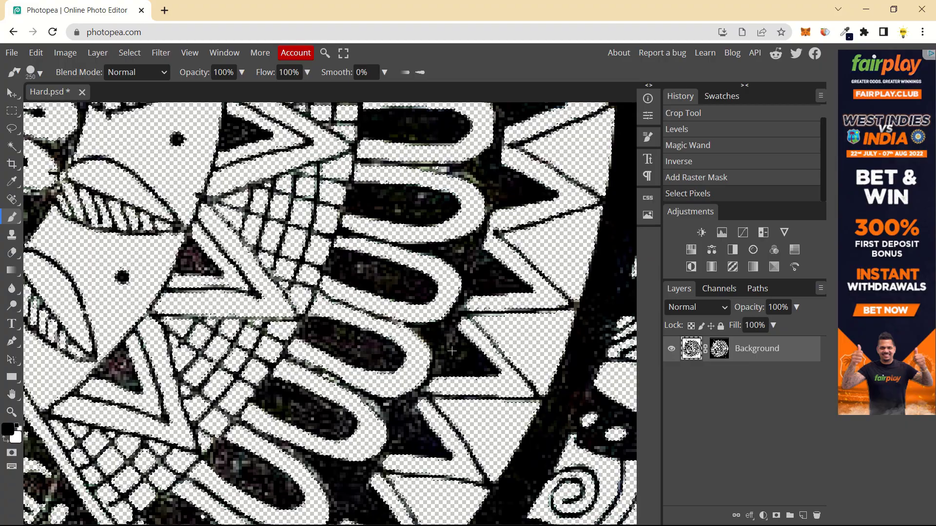
pyautogui.hotkey('ctrl', '1')
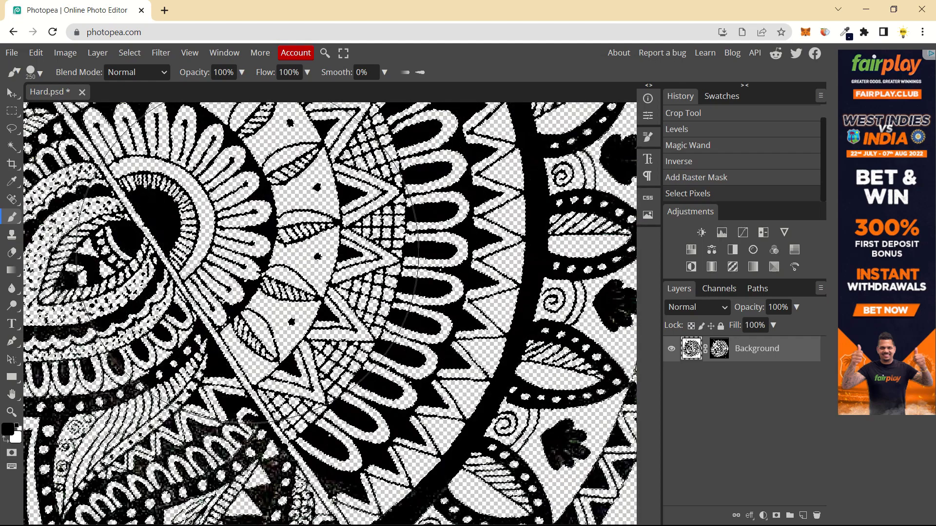
pyautogui.moveTo(208, 263)
pyautogui.mouseDown()
pyautogui.moveTo(404, 331)
pyautogui.moveTo(488, 205)
pyautogui.moveTo(561, 292)
pyautogui.mouseUp()
pyautogui.hotkey('ctrl', '0')
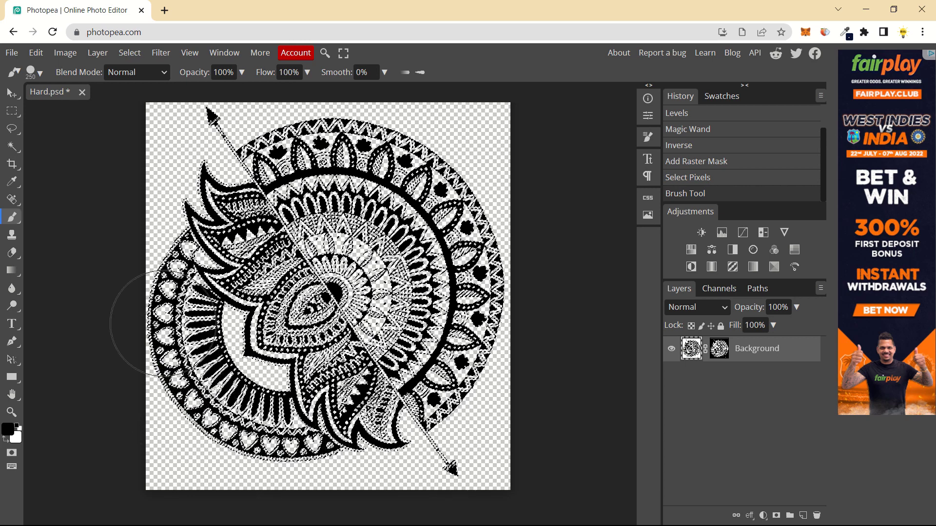
pyautogui.moveTo(294, 187); pyautogui.dragTo(299, 219)
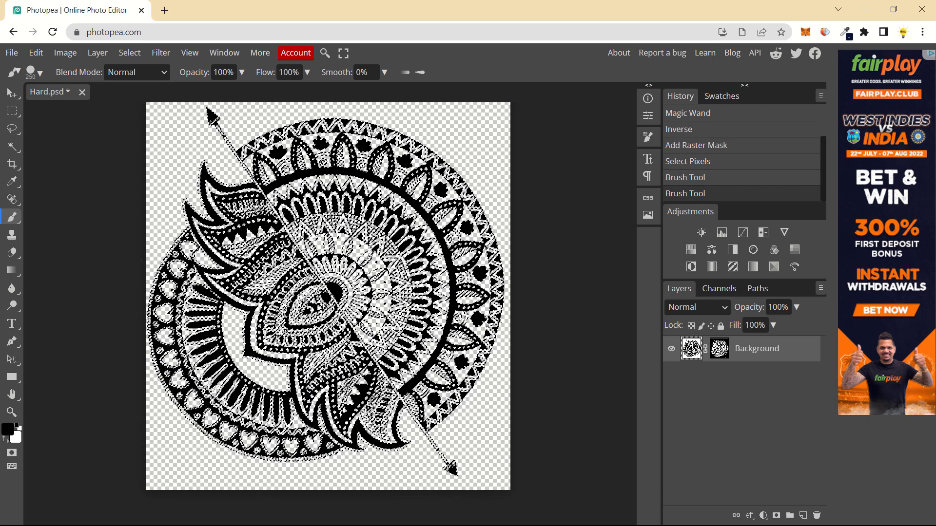
# Deselect, then add a new Layer 1 and move it below the Background layer.
pyautogui.hotkey('ctrl', 'd')
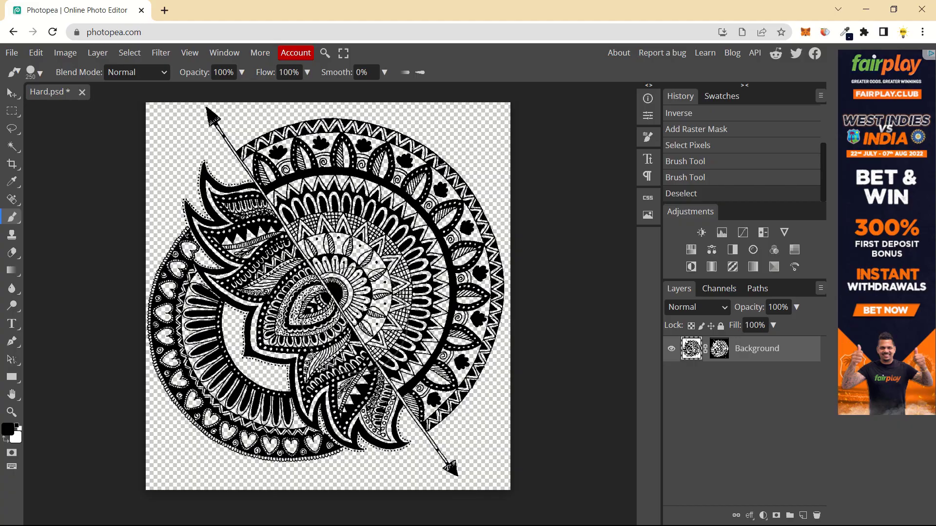
pyautogui.scroll(2, 320, 311)
pyautogui.scroll(-4, 319, 310)
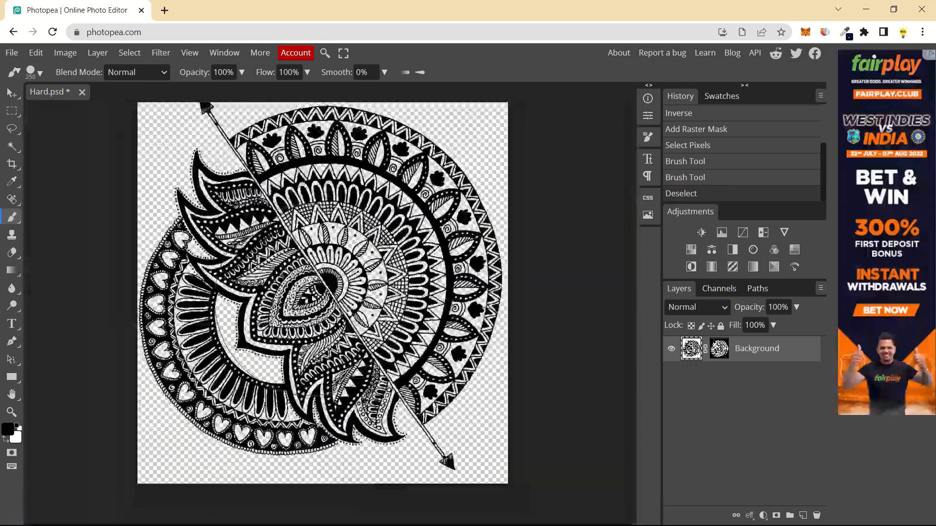
pyautogui.scroll(2, 321, 324)
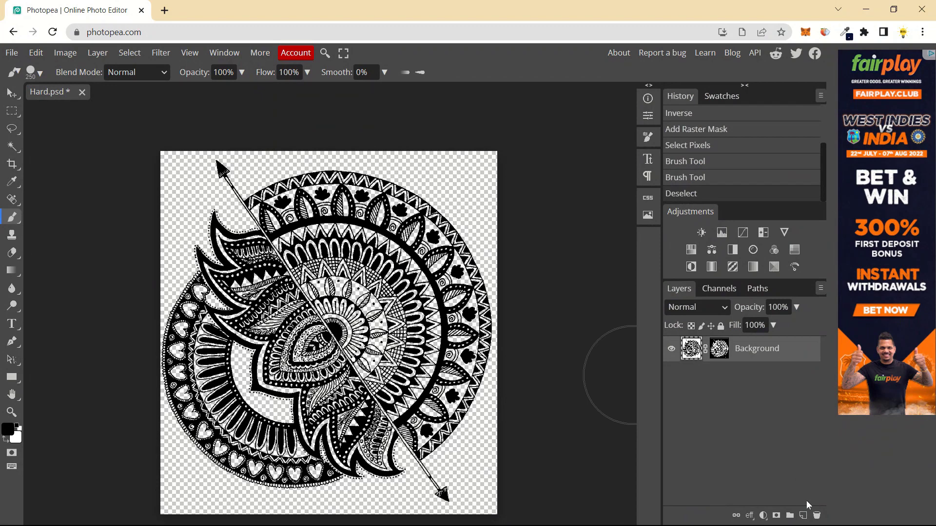
pyautogui.click(803, 516)
pyautogui.moveTo(763, 354); pyautogui.dragTo(770, 404)
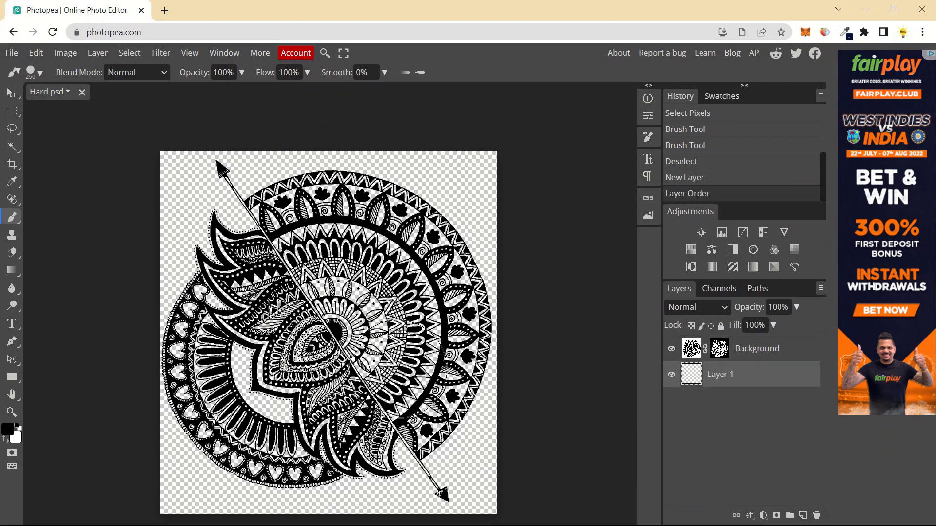
# Fill Layer 1 with a top-to-bottom black-to-white linear gradient.
pyautogui.press('v')
pyautogui.click(13, 271)
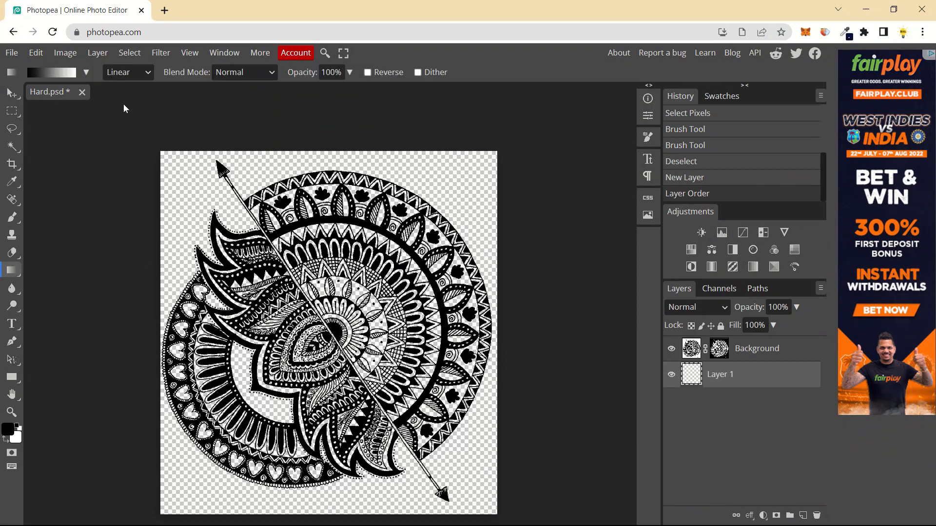
pyautogui.click(84, 73)
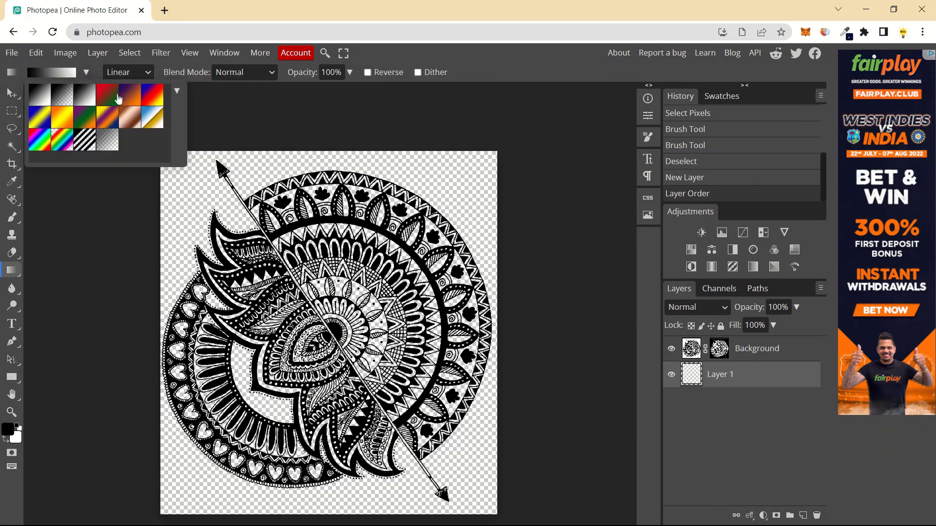
pyautogui.click(330, 161)
pyautogui.moveTo(328, 155); pyautogui.dragTo(339, 517)
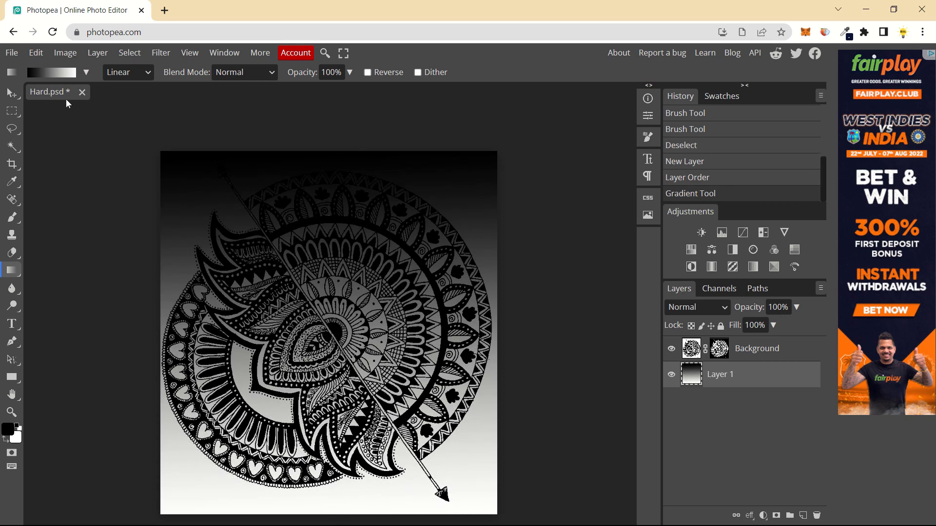
# In the Gradient Editor, set the left stop to ff9b00 and the right stop to ff5c00.
pyautogui.click(39, 73)
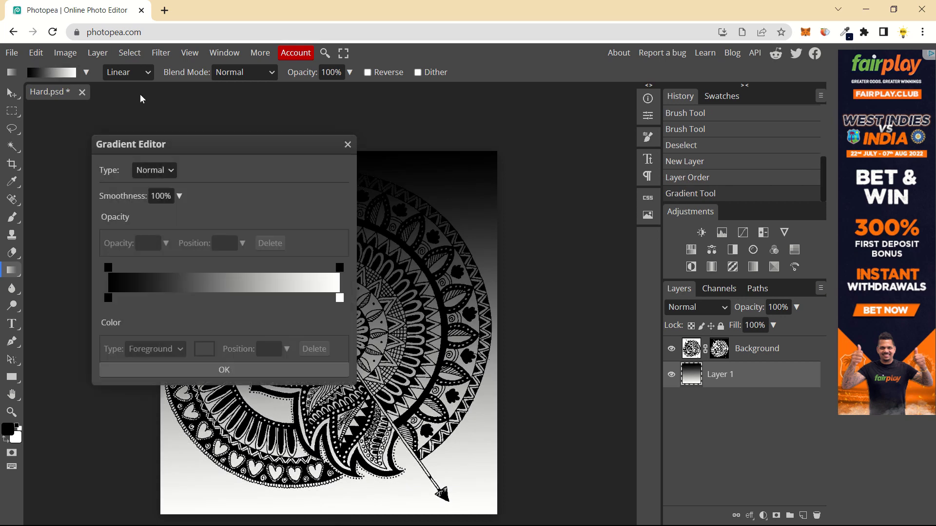
pyautogui.click(109, 300)
pyautogui.click(204, 349)
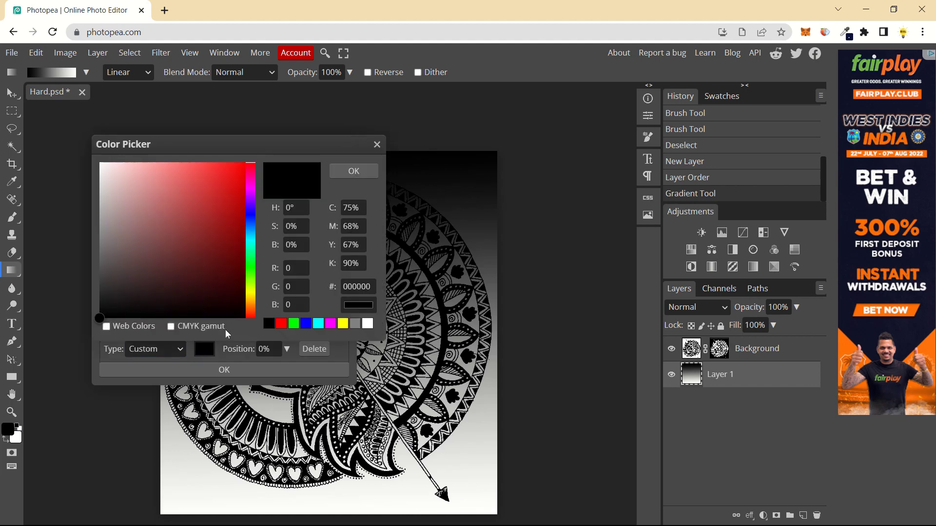
pyautogui.click(250, 302)
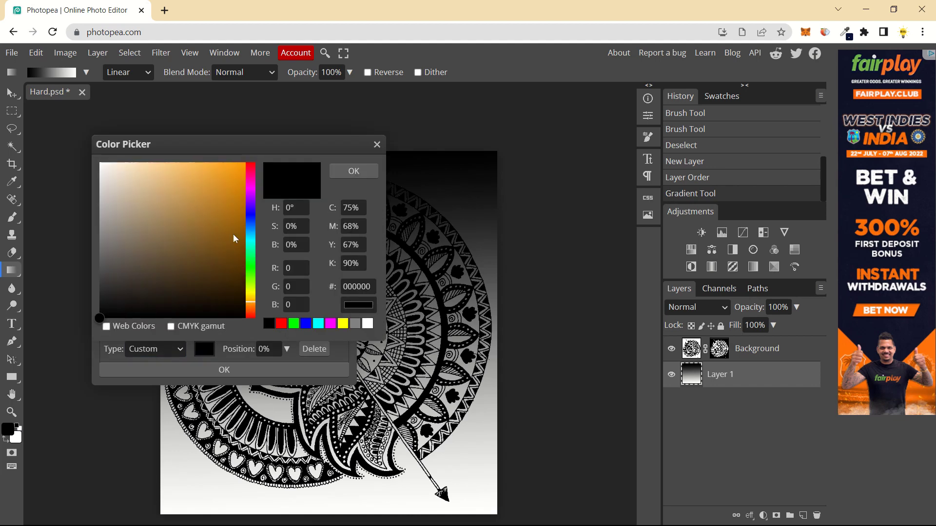
pyautogui.moveTo(218, 205)
pyautogui.mouseDown()
pyautogui.moveTo(229, 163)
pyautogui.moveTo(248, 143)
pyautogui.moveTo(246, 156)
pyautogui.mouseUp()
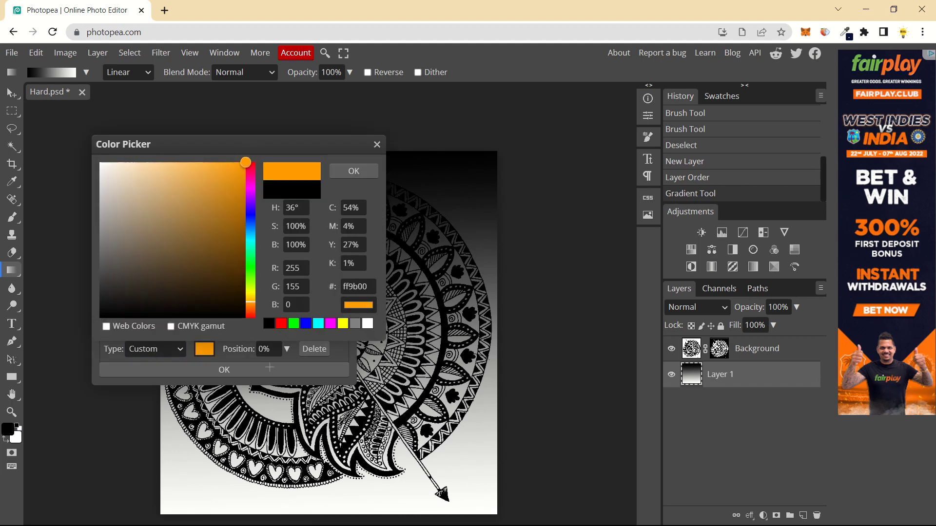
pyautogui.click(354, 171)
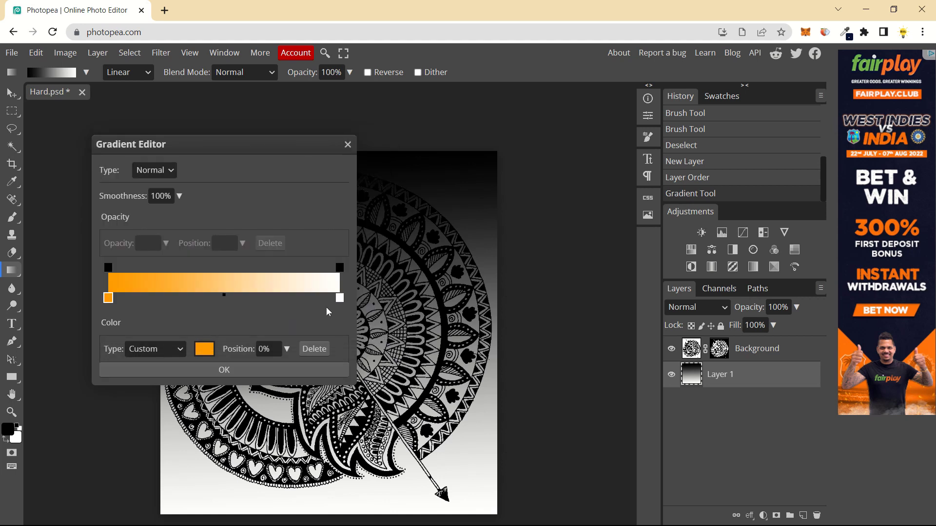
pyautogui.click(340, 298)
pyautogui.click(204, 349)
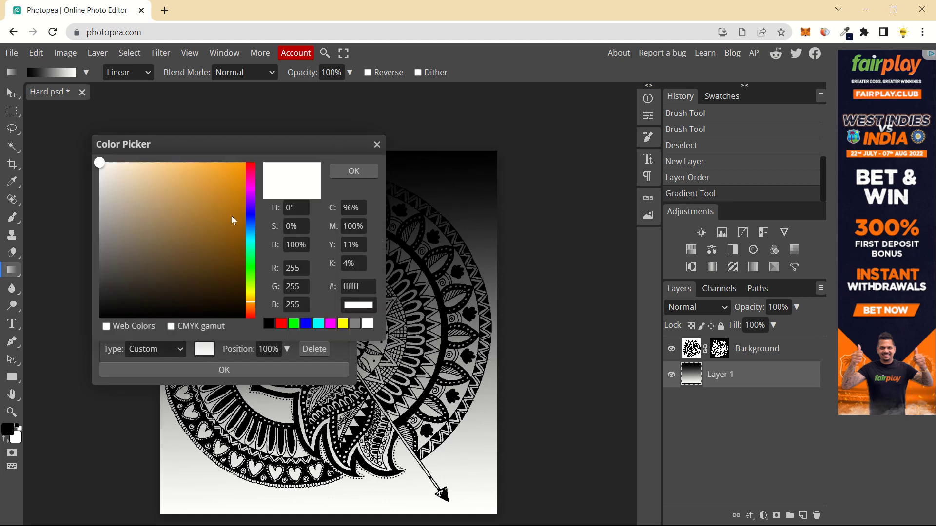
pyautogui.click(251, 308)
pyautogui.moveTo(237, 214); pyautogui.dragTo(276, 139)
pyautogui.click(371, 173)
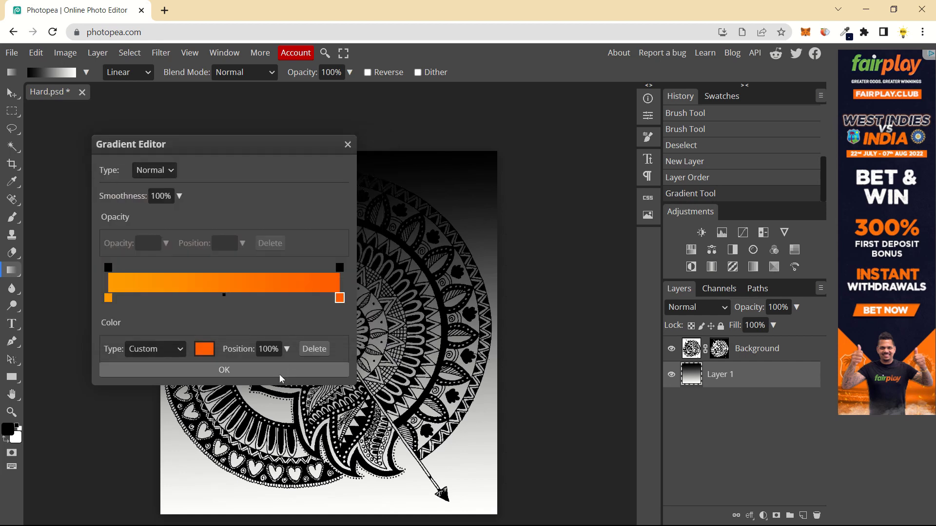
pyautogui.click(277, 365)
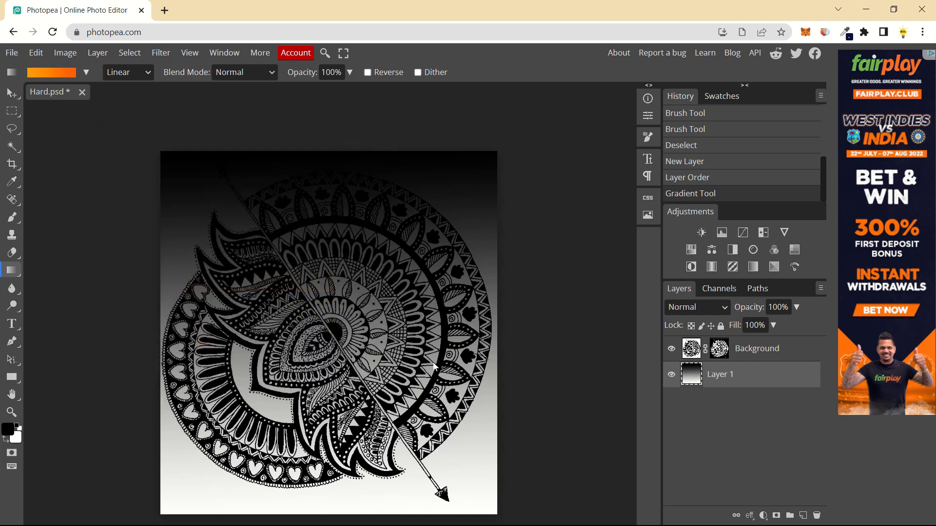
# Fill Layer 1 top to bottom with the orange gradient, then switch to Move and check the result.
pyautogui.moveTo(321, 326); pyautogui.dragTo(342, 520)
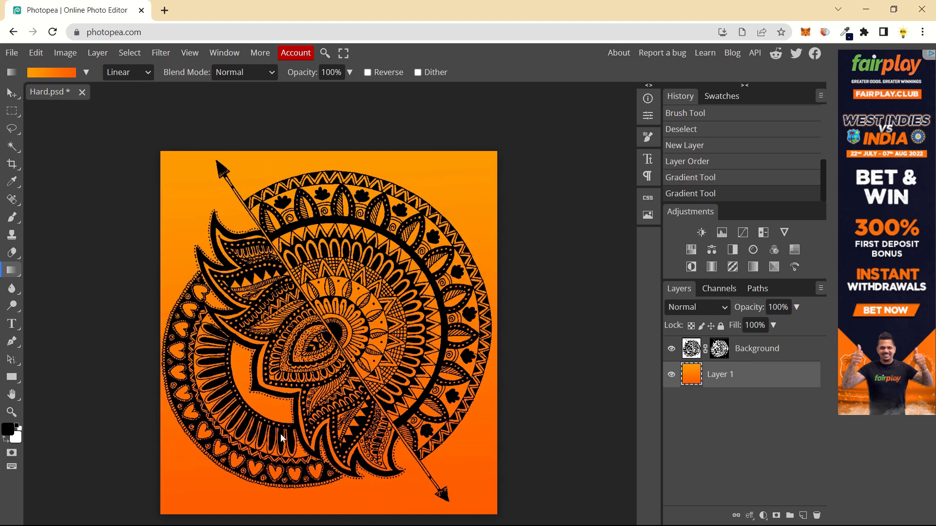
pyautogui.click(13, 96)
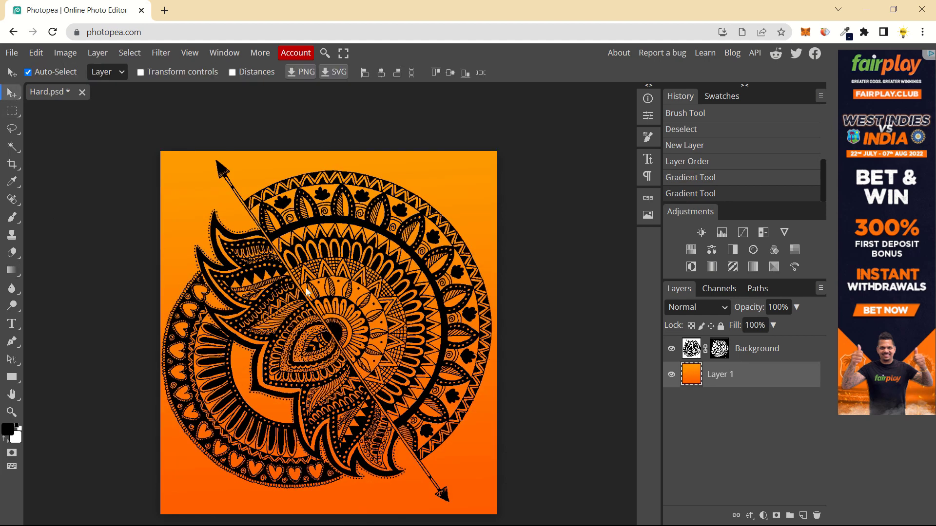
pyautogui.scroll(5, 344, 303)
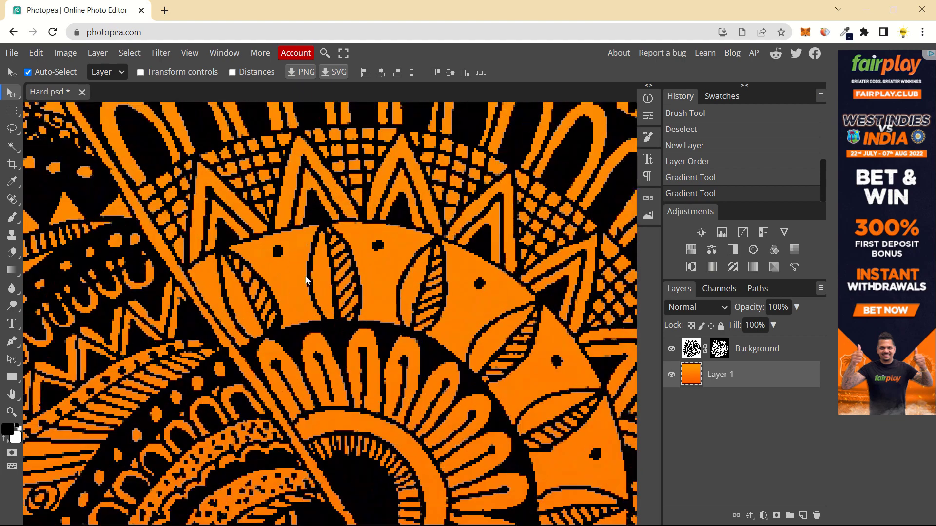
pyautogui.scroll(-2, 306, 279)
pyautogui.scroll(1, 306, 280)
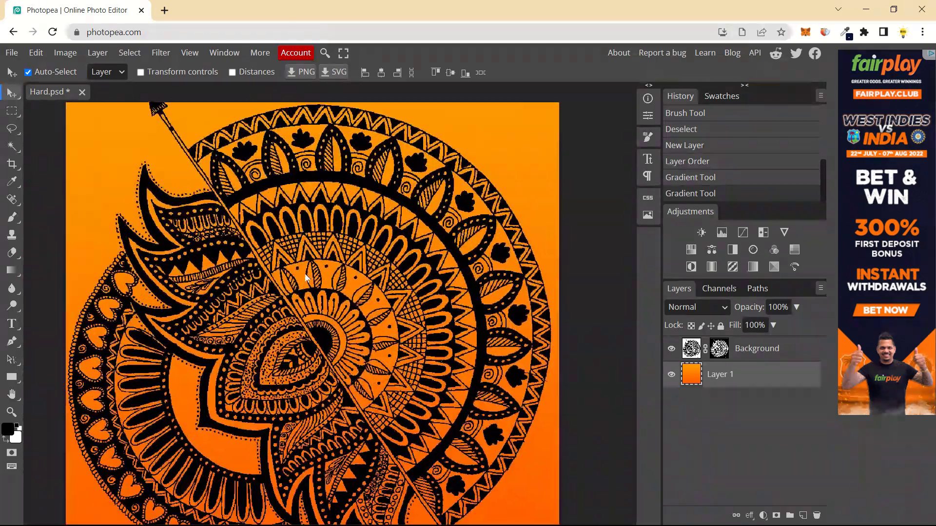
pyautogui.scroll(-1, 305, 283)
pyautogui.scroll(-1, 305, 283)
pyautogui.moveTo(315, 291); pyautogui.dragTo(322, 300)
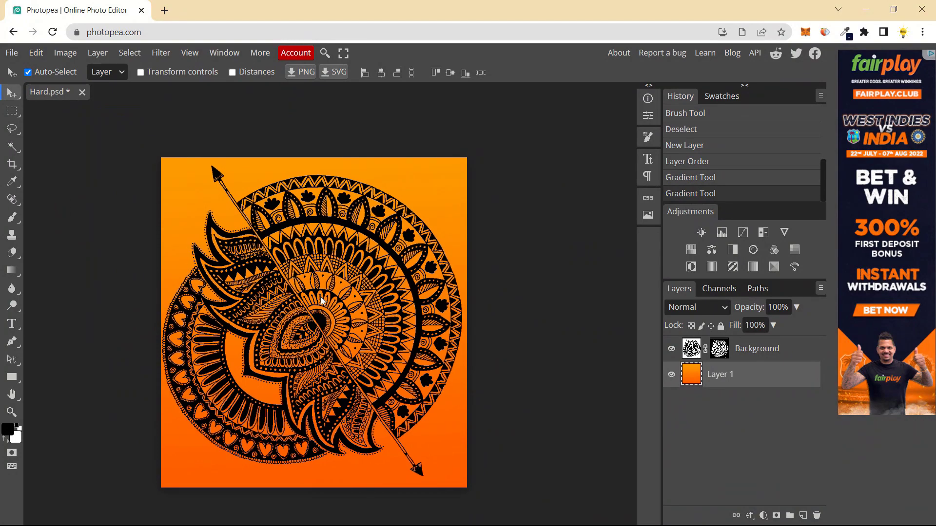